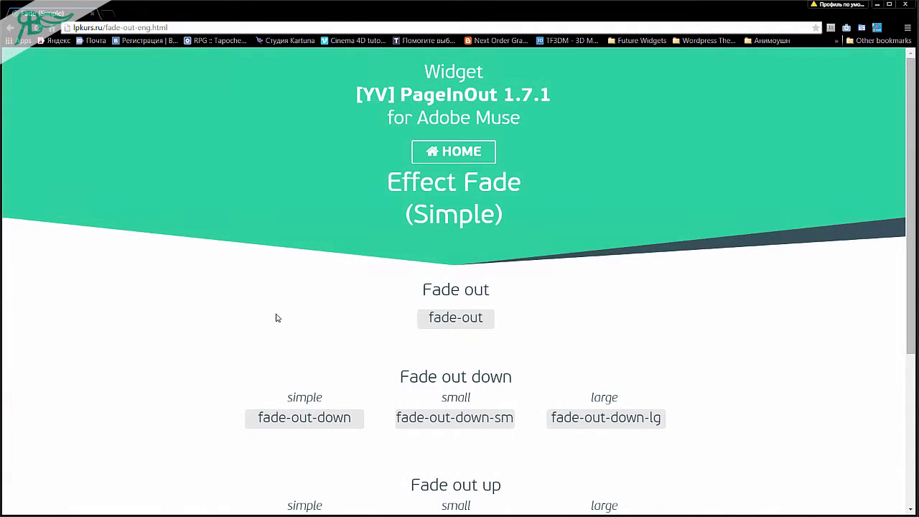
Step: Scroll the Fade demo page in Chrome and preview the fade-out-up-sm transition
scroll(404, 352, "down", 1)
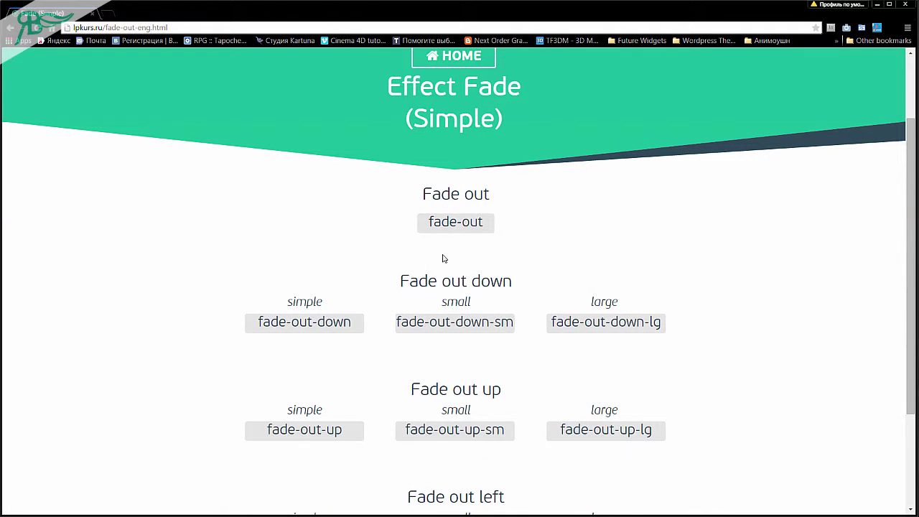
scroll(463, 256, "down", 1)
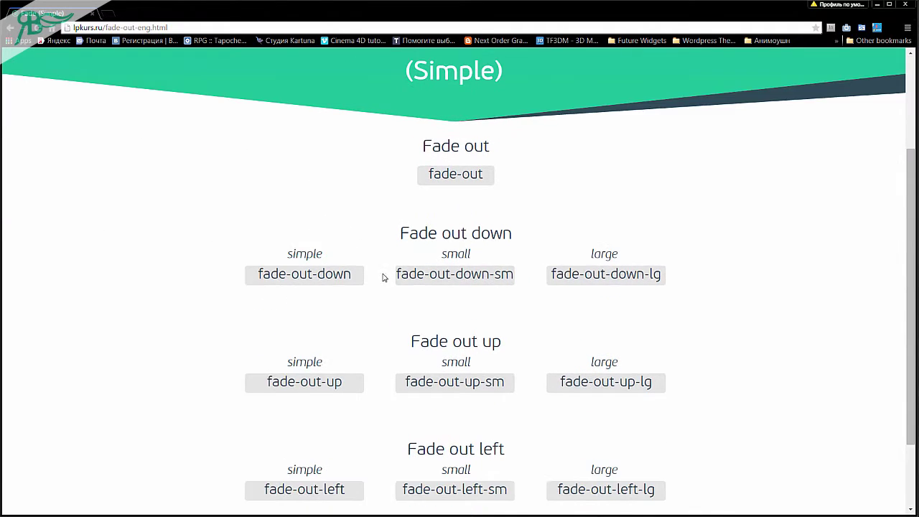
scroll(385, 279, "down", 1)
left_click(465, 340)
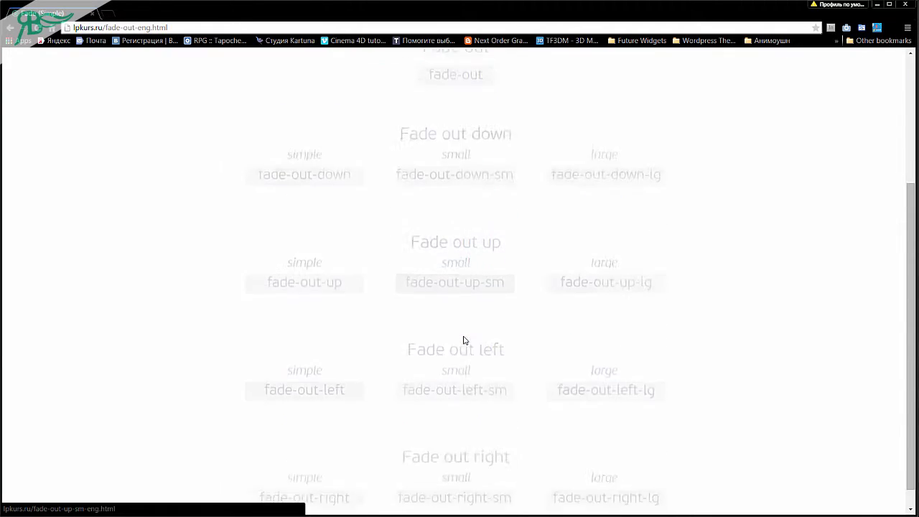
scroll(459, 325, "down", 3)
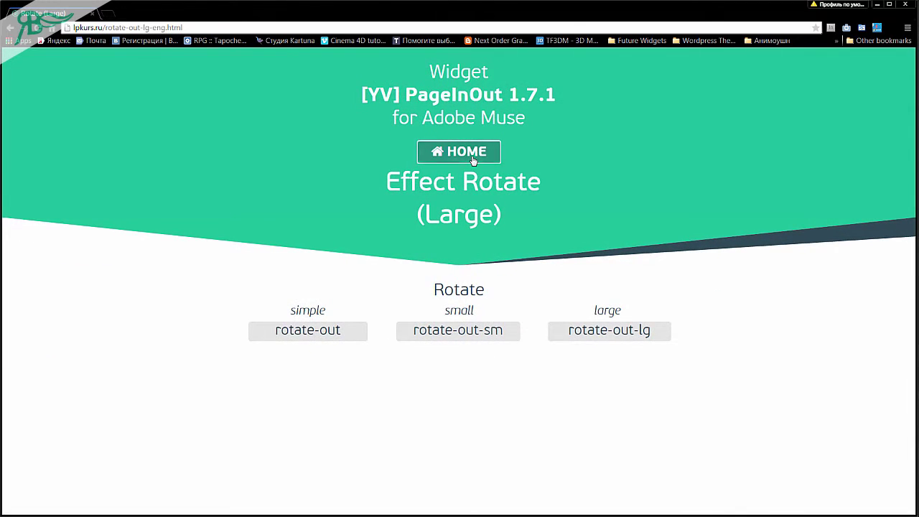
Step: Return to the PageInOut home page, open the Flip demo page and preview flip-out-x-fr
left_click(473, 158)
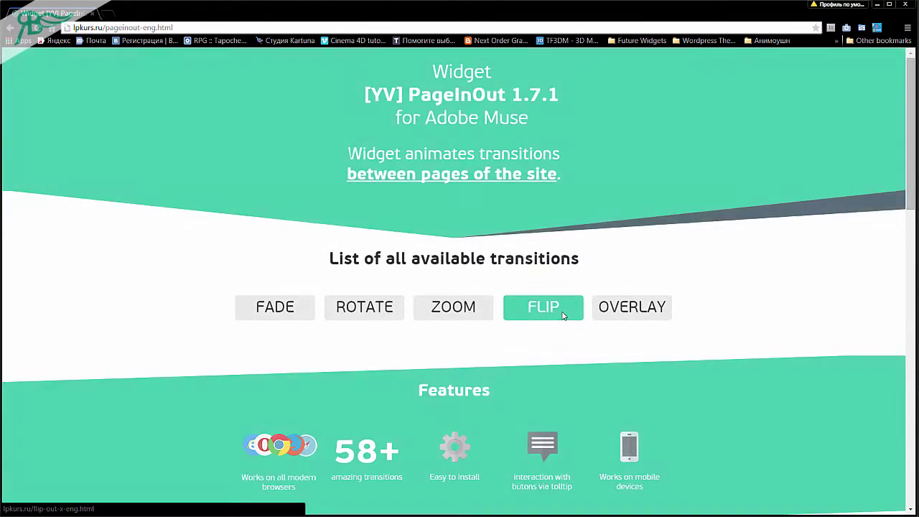
left_click(553, 312)
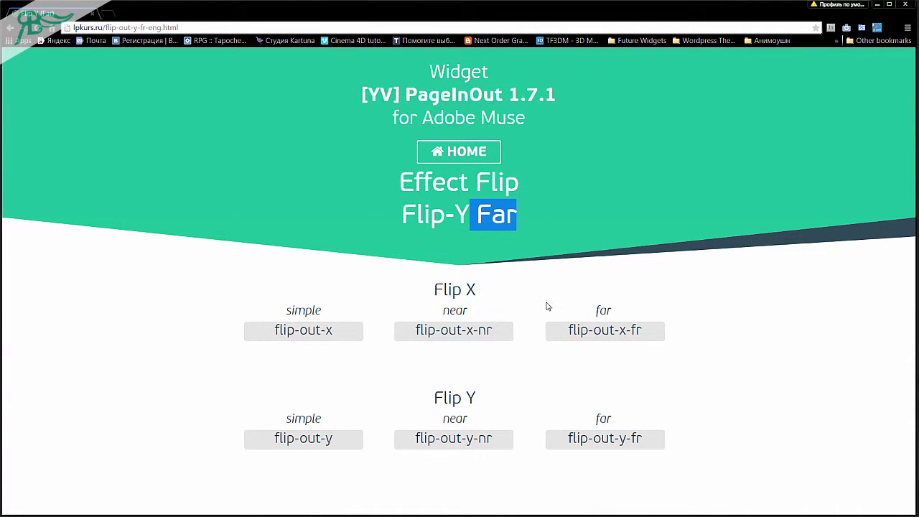
left_click(604, 335)
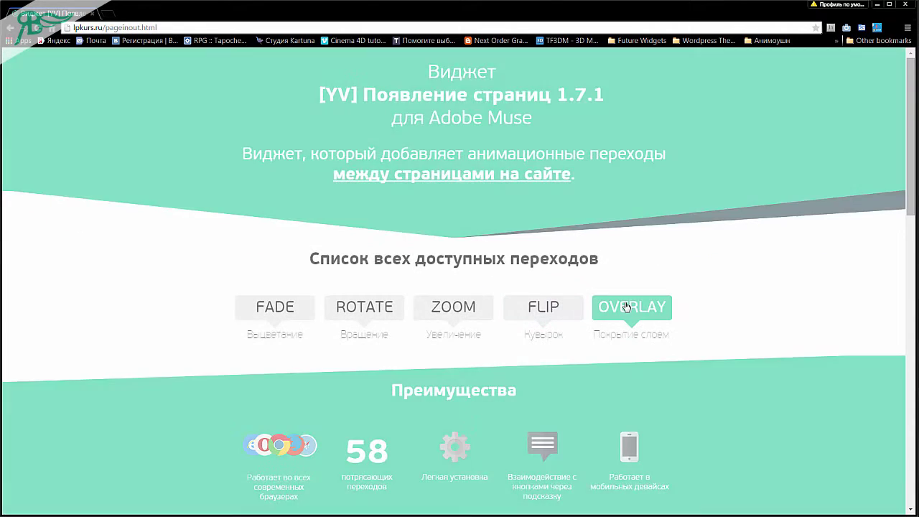
Step: Open the Overlay demo page and preview the overlay-slide-out-left transition
left_click(623, 306)
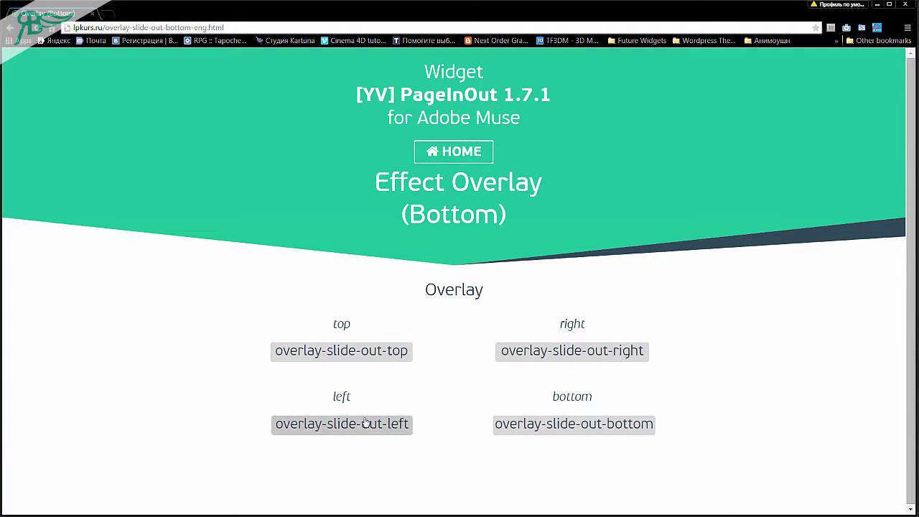
left_click(362, 422)
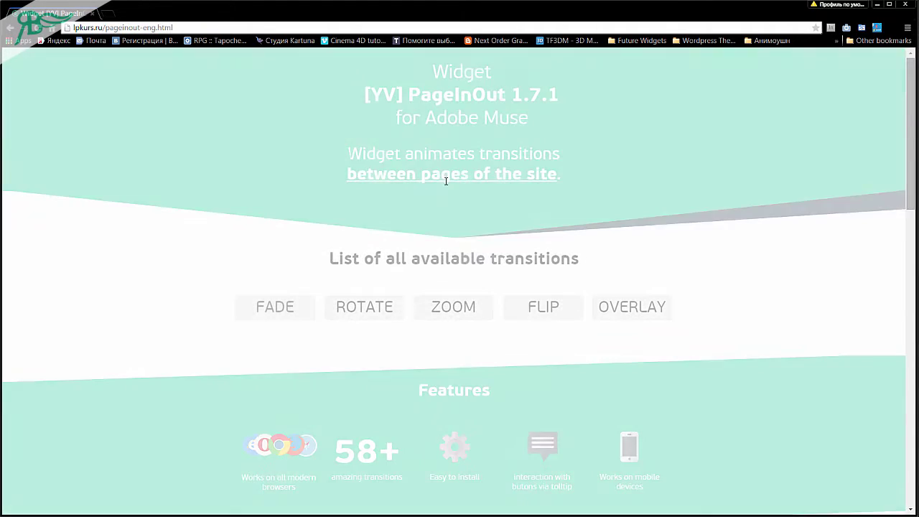
Step: Read the Features captions, including 'Works on mobile devices', and scroll down to How It Works
scroll(403, 327, "down", 1)
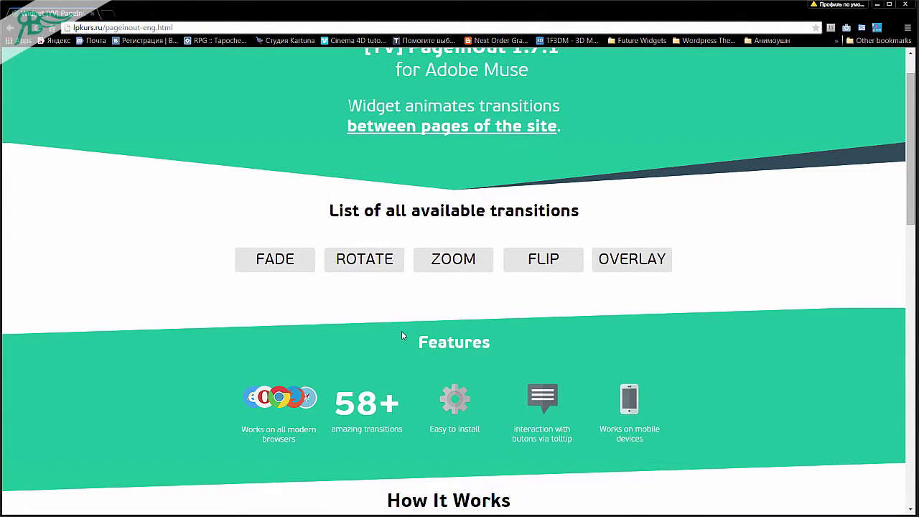
scroll(401, 335, "up", 1)
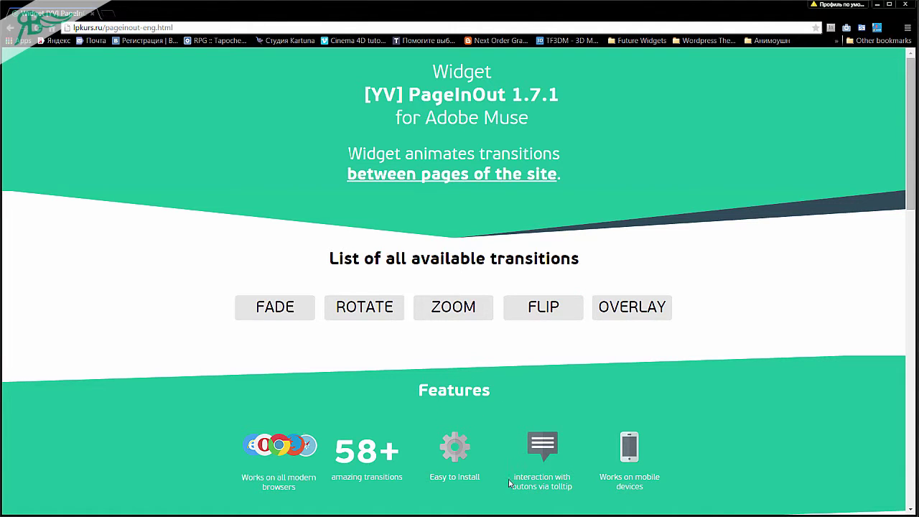
left_click_drag(516, 478, 573, 487)
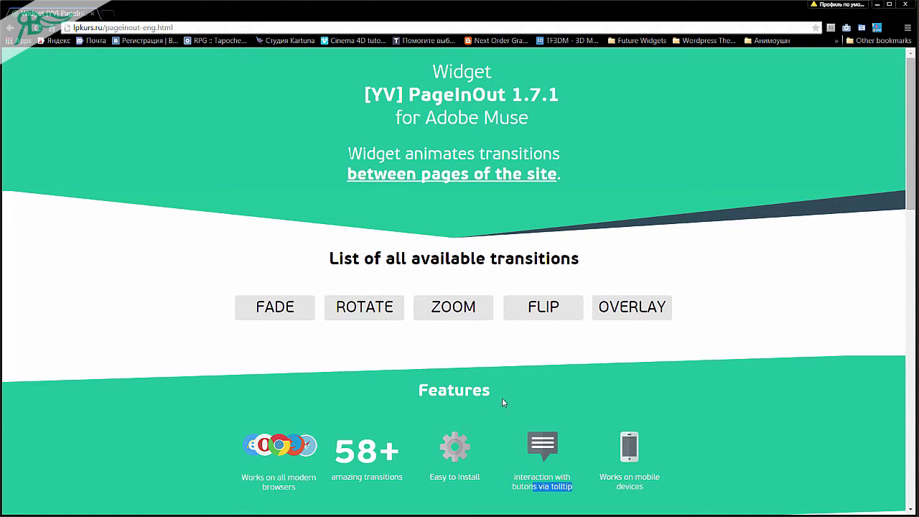
left_click(569, 476)
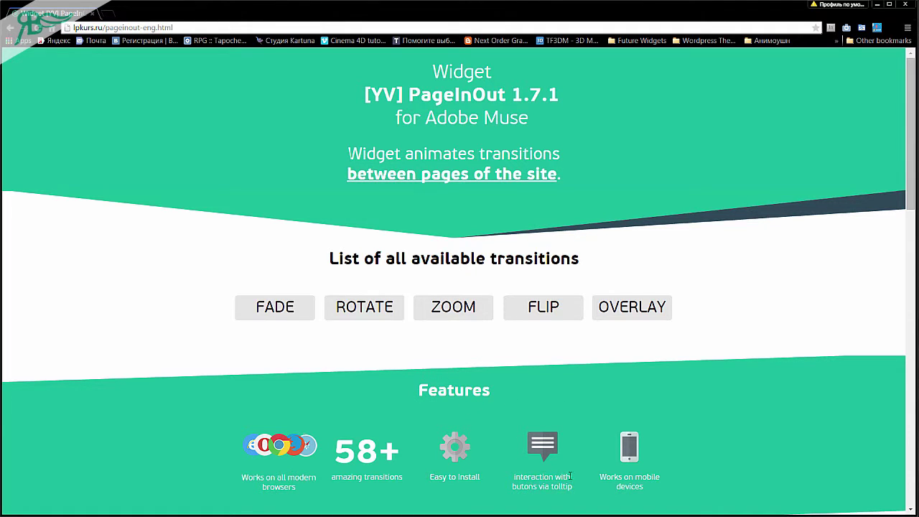
triple_click(607, 474)
left_click(548, 470)
scroll(547, 468, "down", 2)
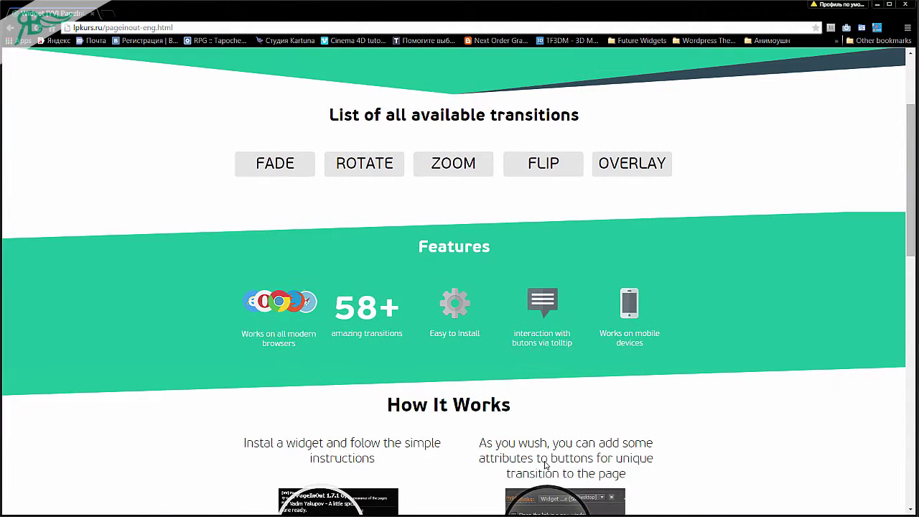
scroll(545, 465, "down", 2)
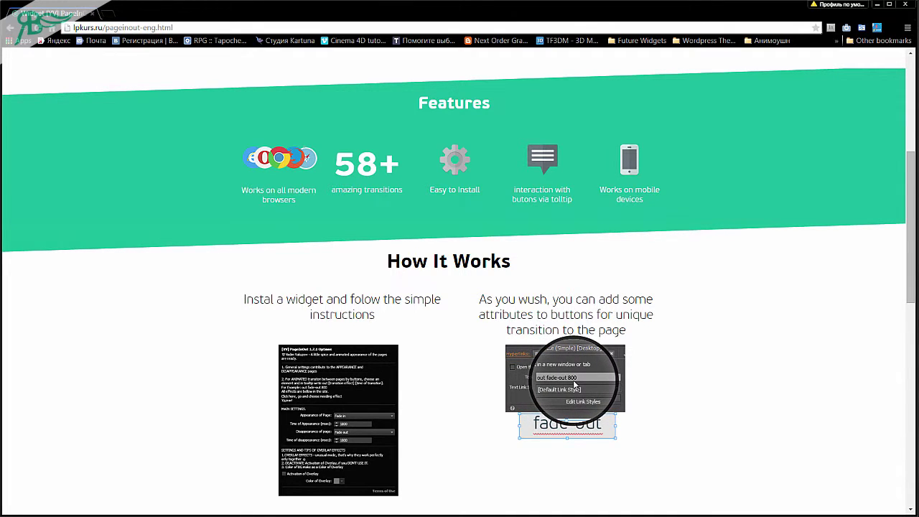
scroll(498, 406, "down", 1)
Step: Open the Шаблон-А master page to confirm it is empty, then return to the site plan
scroll(498, 406, "up", 1)
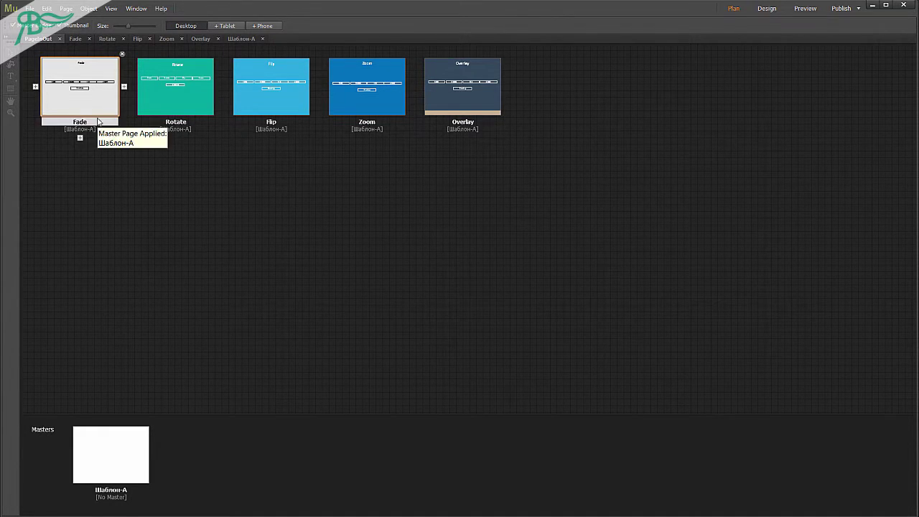
double_click(106, 454)
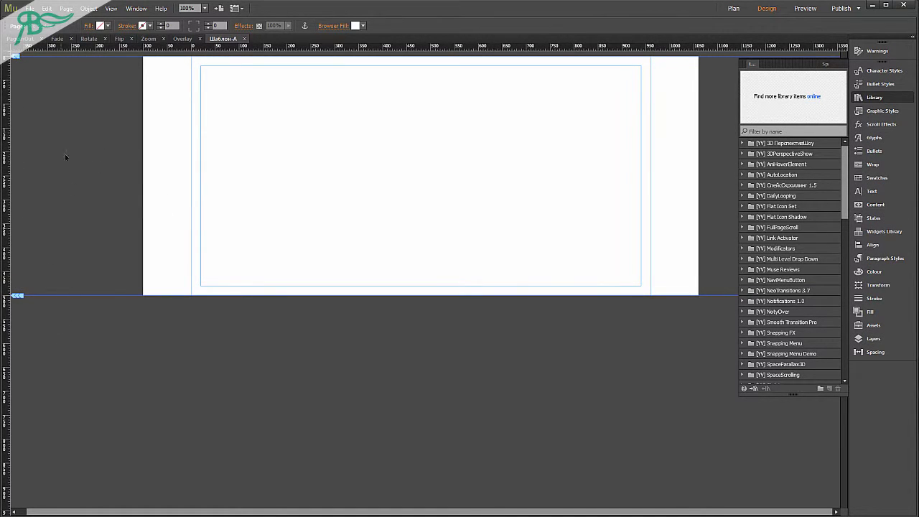
right_click(119, 107)
left_click(41, 170)
left_click(733, 8)
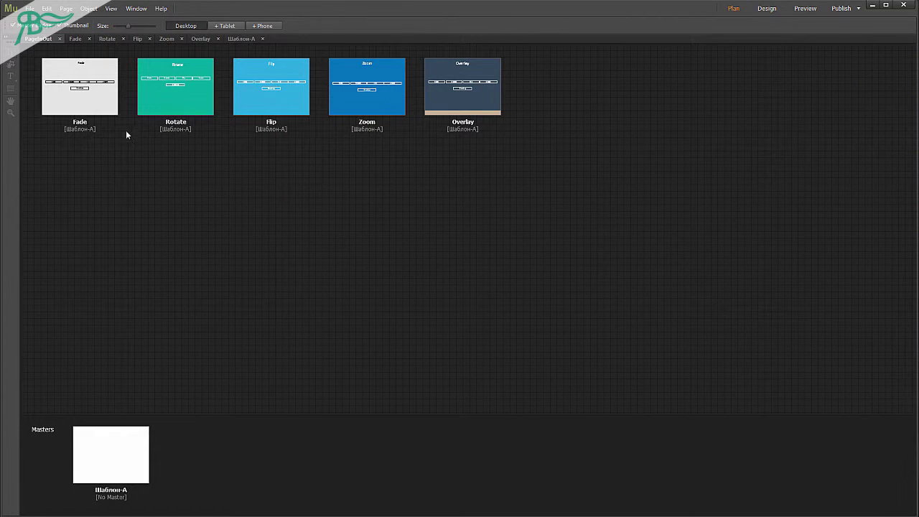
Step: On the Fade page, check the hyperlinks of the Fade, Rotate, Flip, Zoom and Overlay buttons
double_click(53, 73)
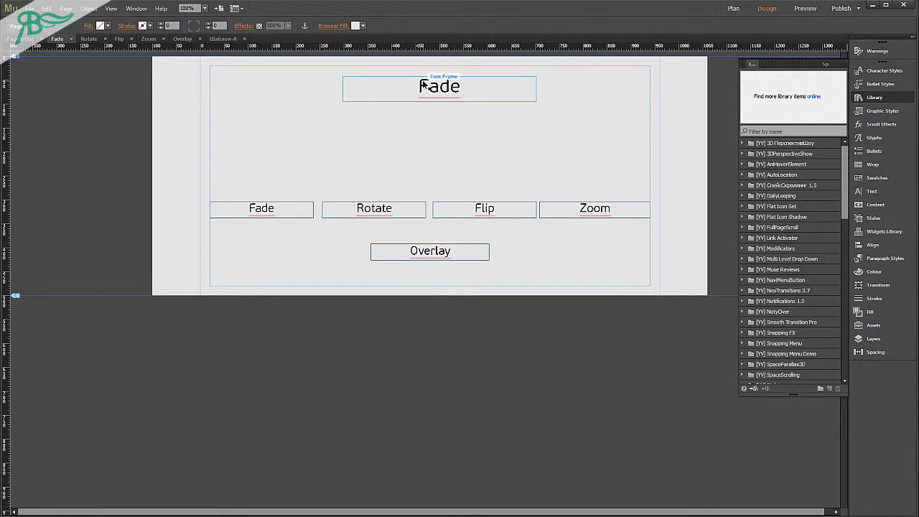
left_click(487, 101)
left_click(303, 211)
left_click(422, 213)
left_click(486, 212)
left_click(593, 210)
left_click(453, 250)
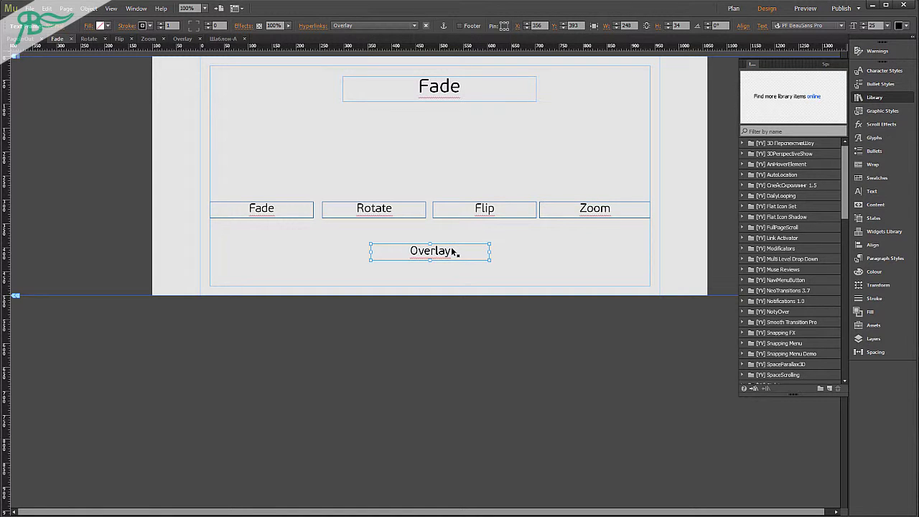
left_click(355, 26)
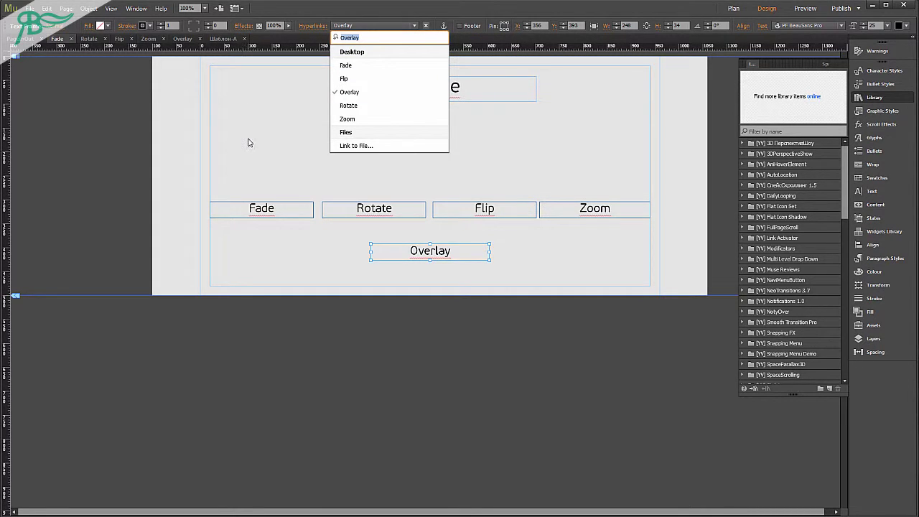
left_click(280, 147)
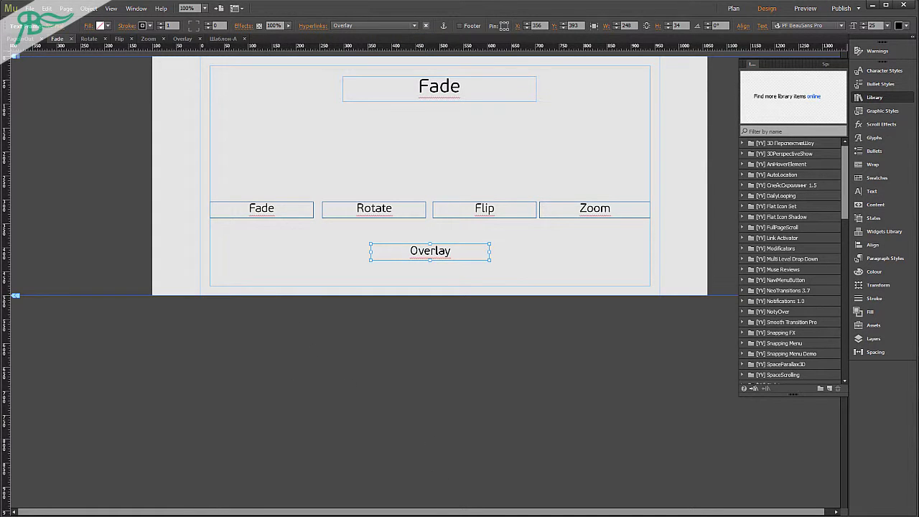
Step: Import [YV] PageInOut.mulib from the General-1-7-1 folder into the Muse library
key("alt+Tab")
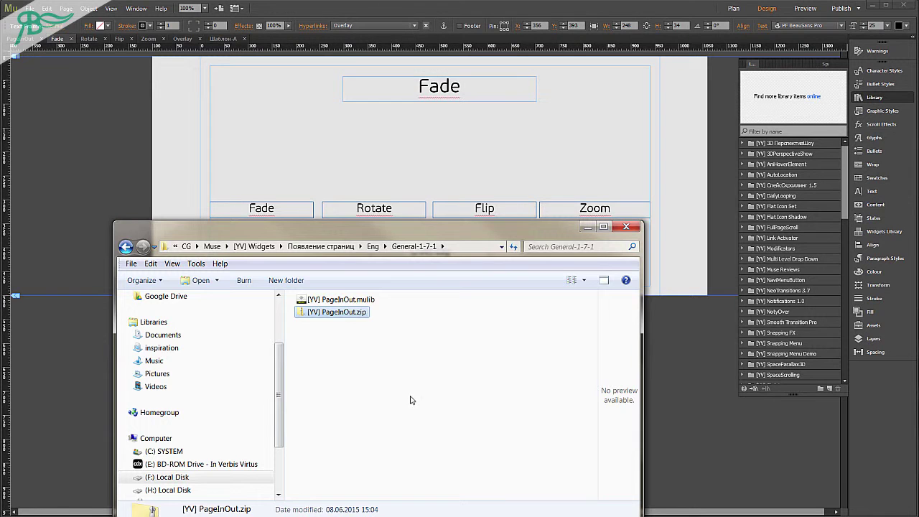
left_click(431, 359)
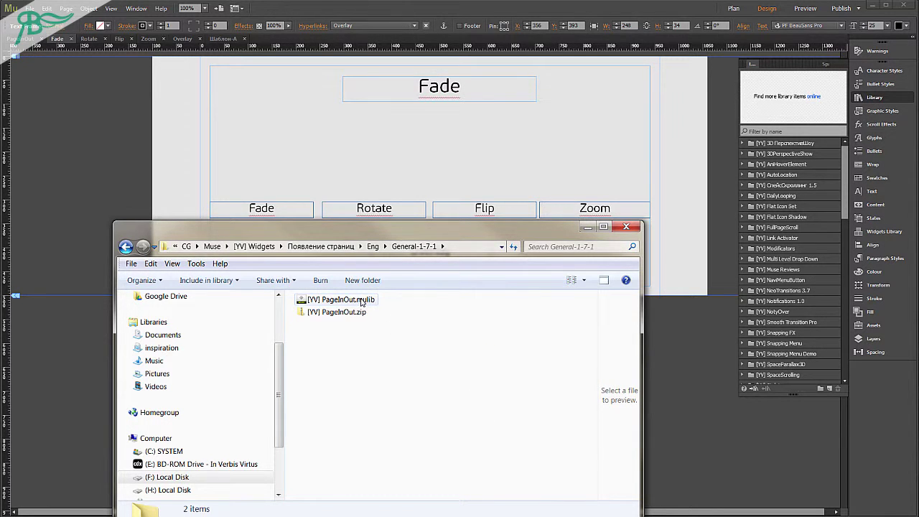
left_click(359, 301)
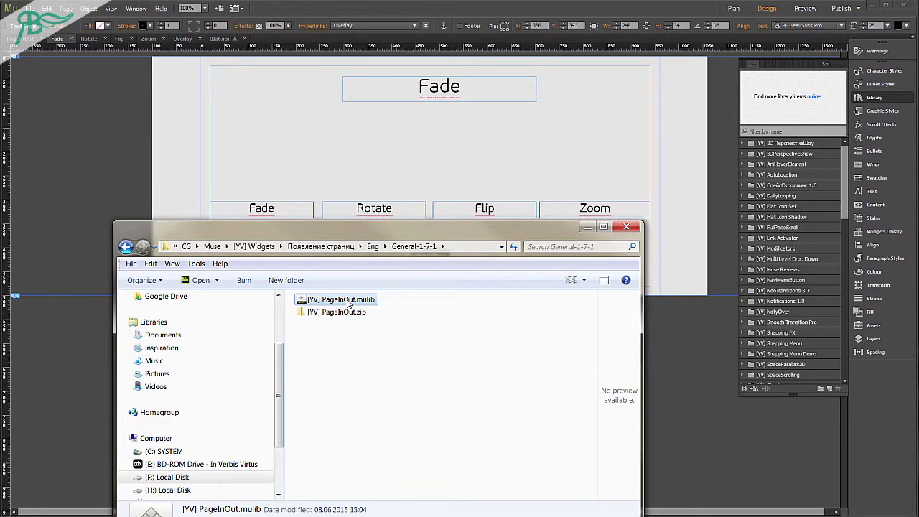
double_click(348, 301)
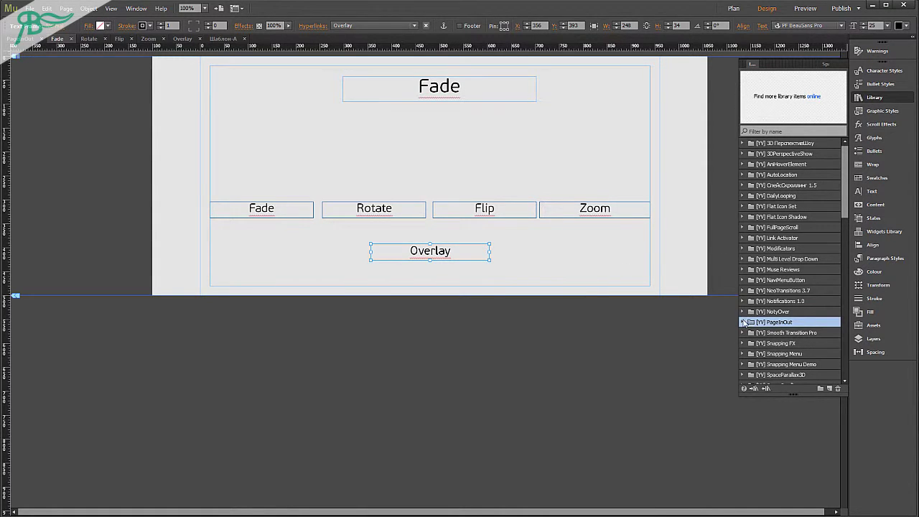
Step: Place the PageInOut 1.7.1 widget from the Library onto the Fade page and select it
left_click(743, 322)
left_click_drag(784, 333, 43, 156)
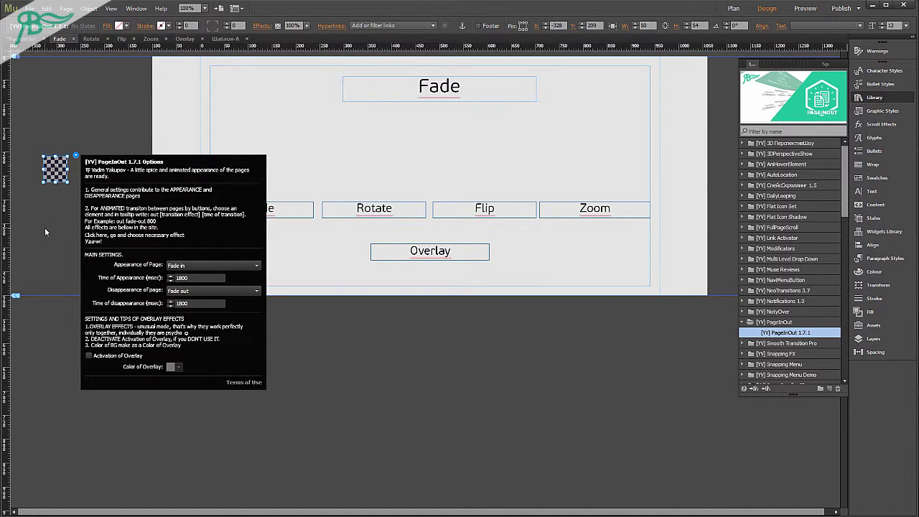
left_click(431, 96)
left_click(75, 156)
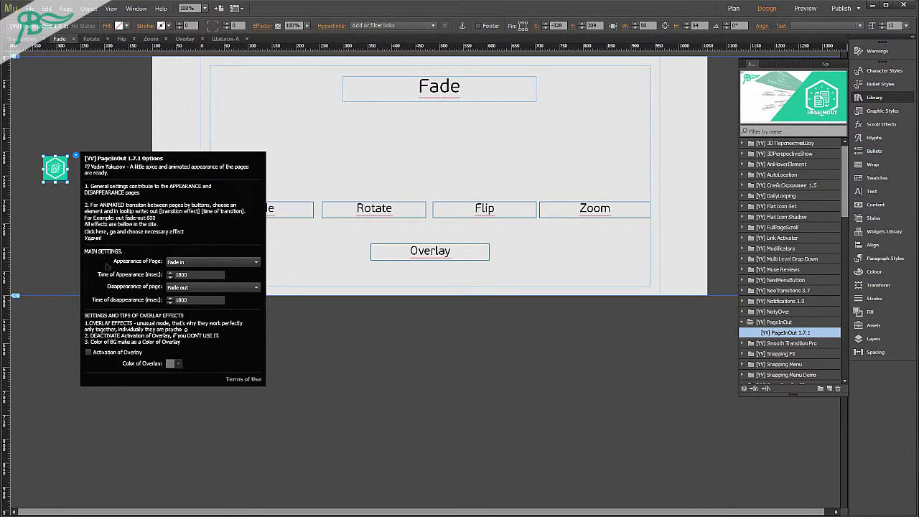
Step: Set the widget to Fade in and Fade out left simple, lowering the disappearance time
left_click(208, 262)
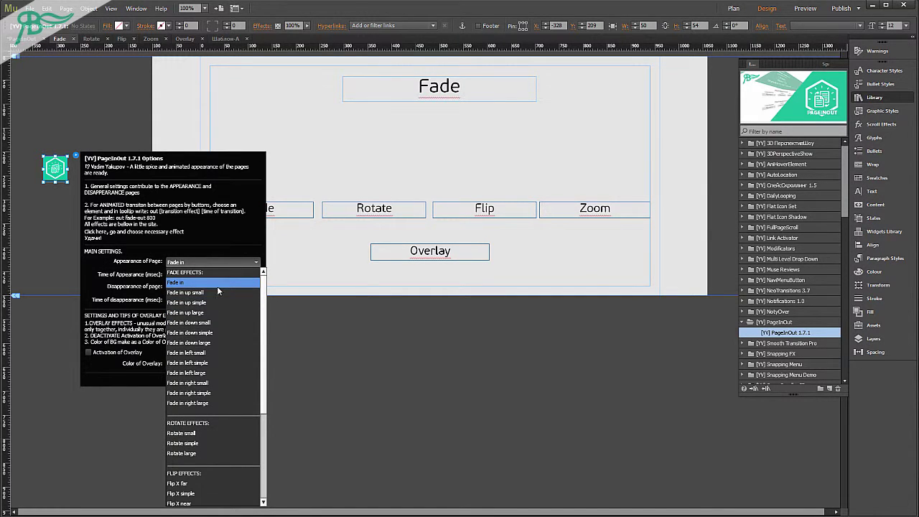
left_click(210, 282)
left_click(202, 287)
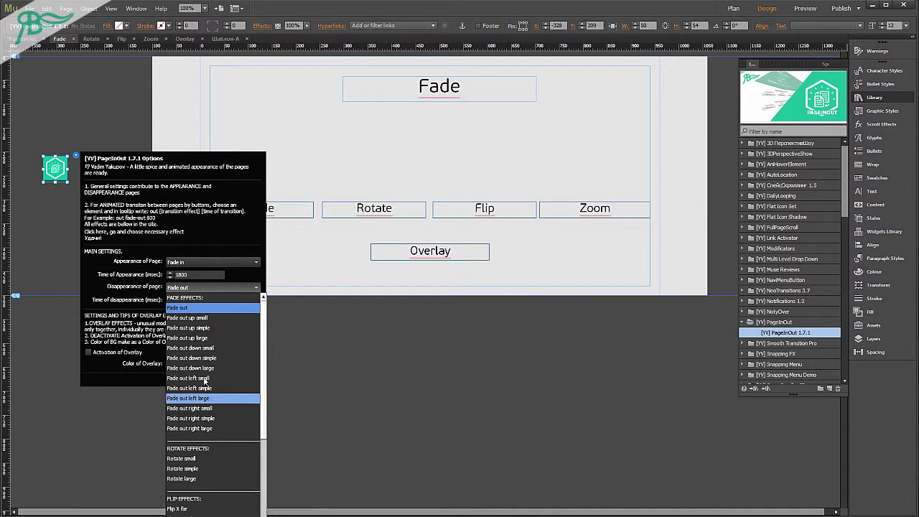
scroll(206, 423, "down", 3)
scroll(208, 428, "up", 3)
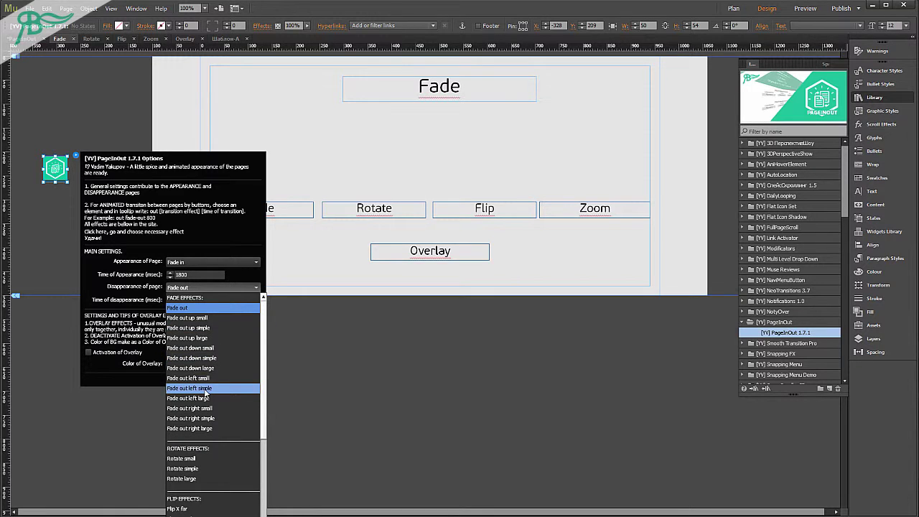
left_click(205, 388)
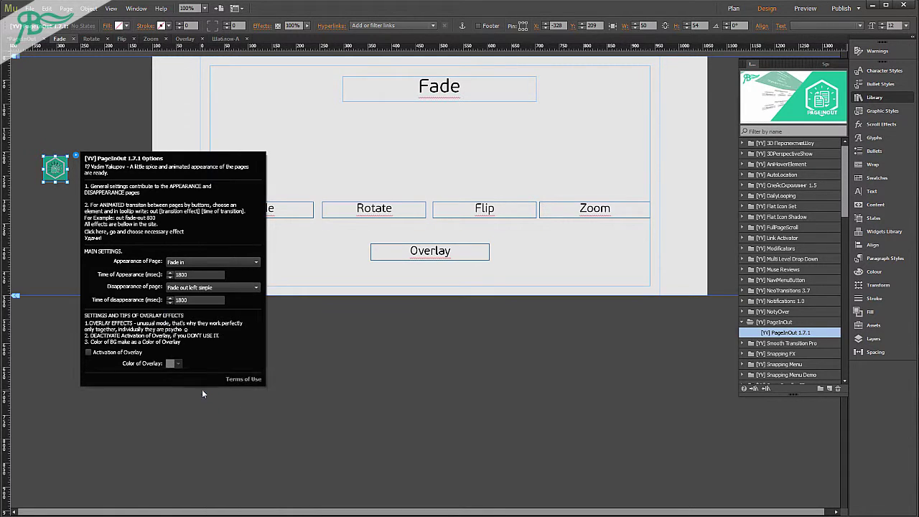
left_click(176, 274)
left_click(170, 302)
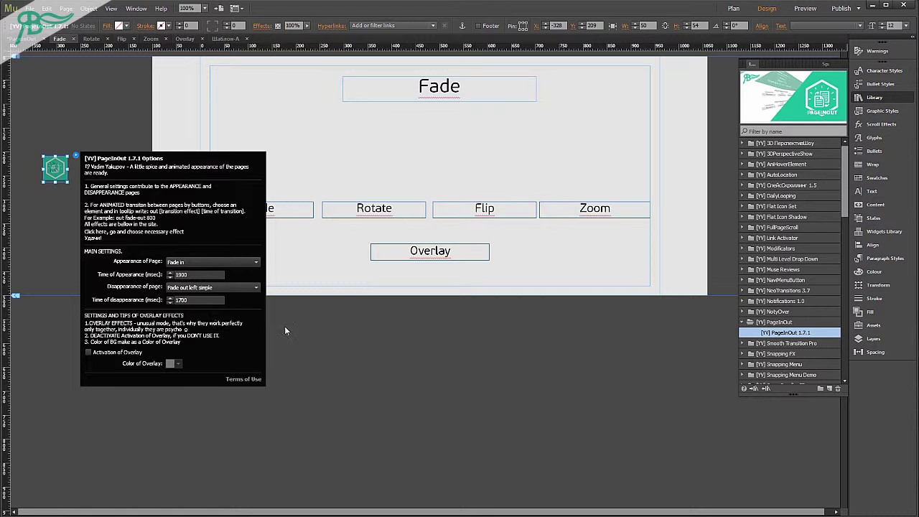
Step: Open the Rotate page and place a PageInOut widget beside it
left_click(732, 8)
double_click(184, 87)
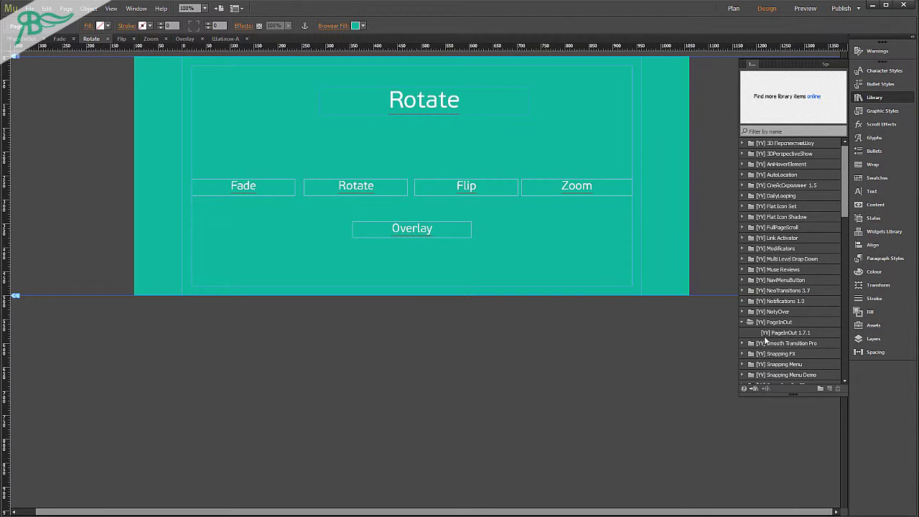
left_click_drag(767, 332, 91, 177)
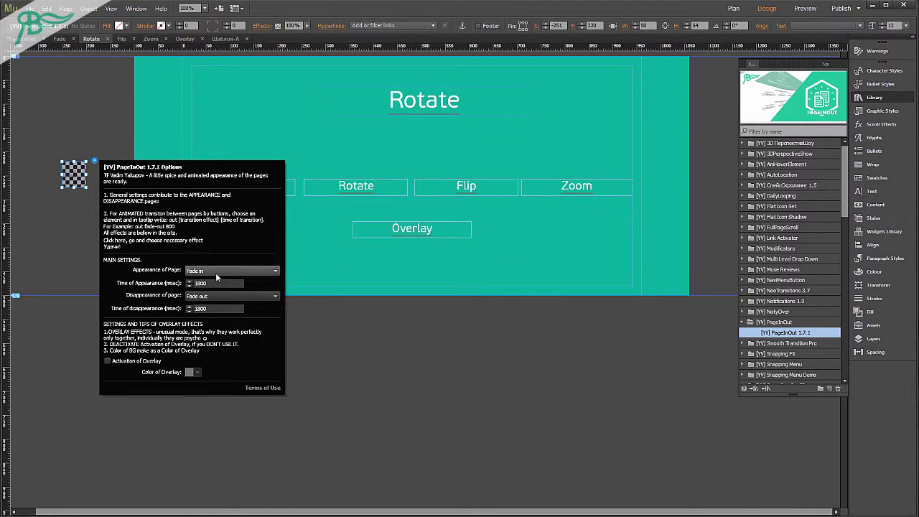
Step: Set the widget's appearance to Rotate simple and disappearance to Rotate large
left_click(222, 271)
left_click(216, 451)
left_click(227, 294)
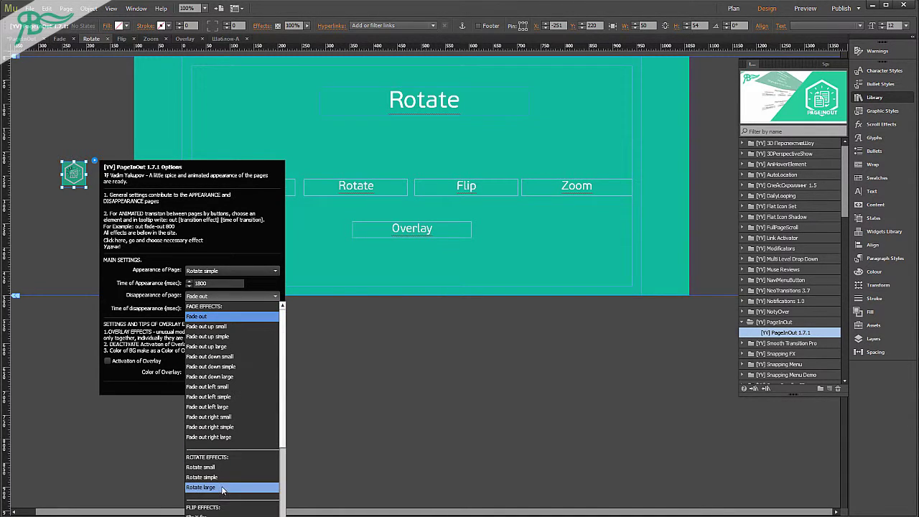
left_click(222, 488)
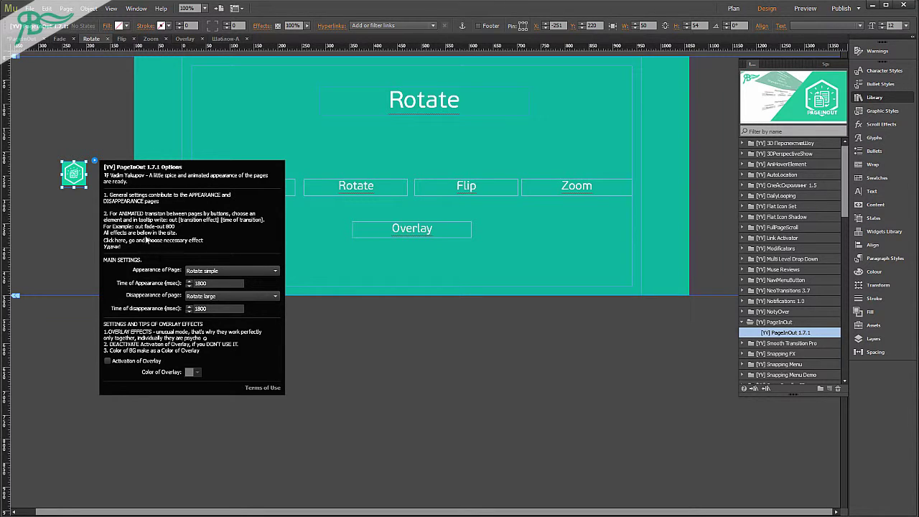
left_click(64, 208)
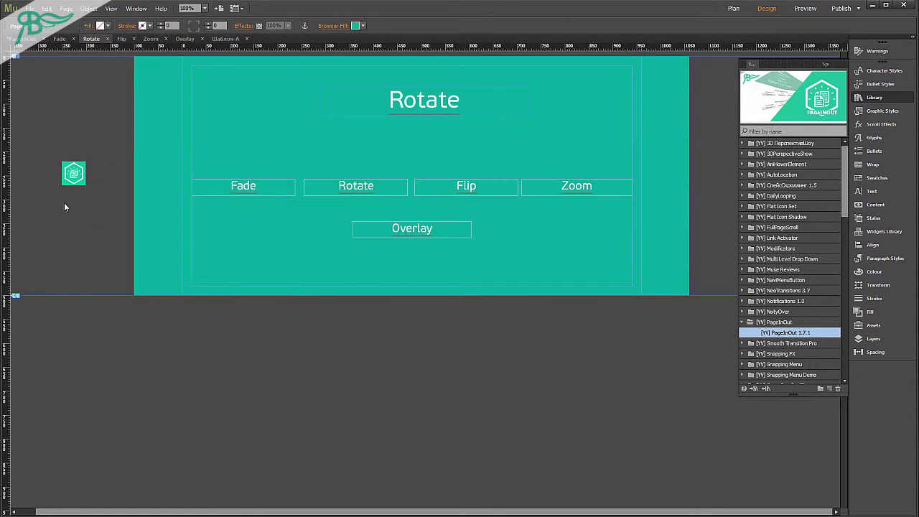
left_click(74, 175)
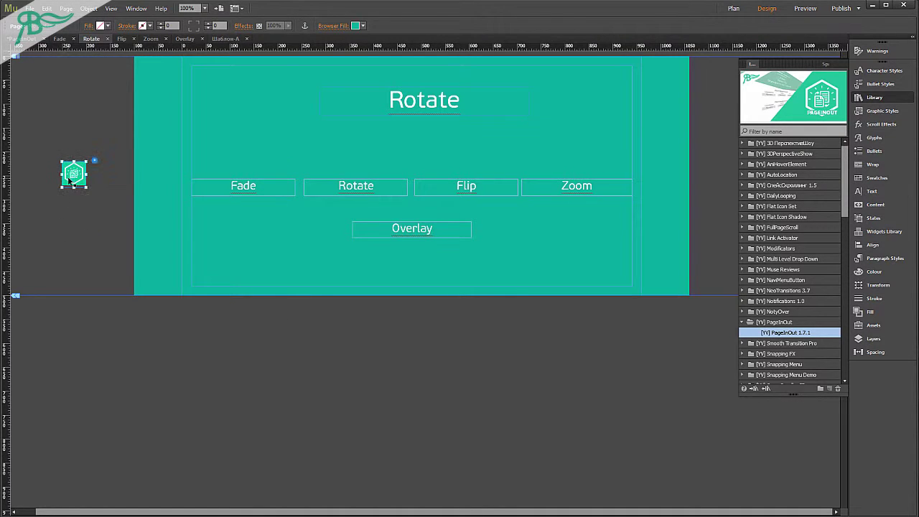
Step: Open the Flip page, move its PageInOut widget onto the left pasteboard and open its options
left_click(732, 8)
double_click(282, 94)
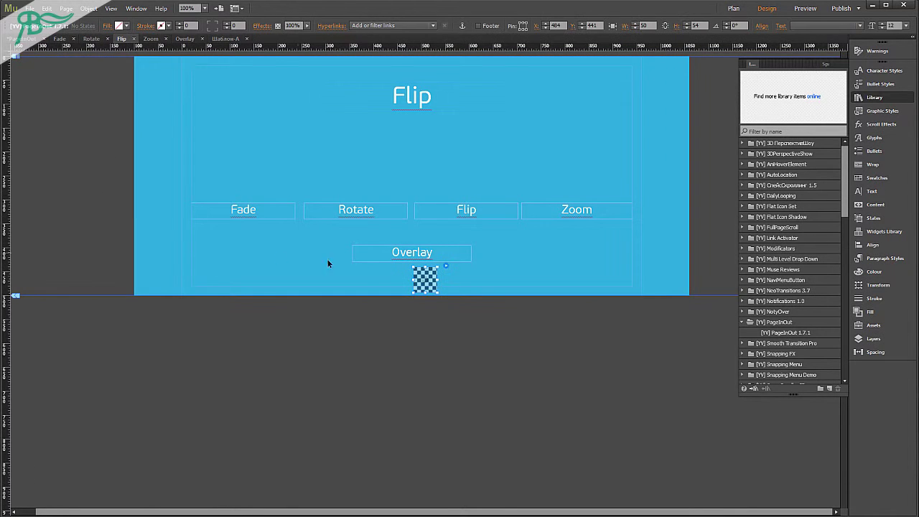
left_click_drag(434, 280, 63, 196)
left_click(63, 198)
Step: Set the appearance to Flip X far and disappearance to Flip Y simple, then return to Plan
left_click(229, 304)
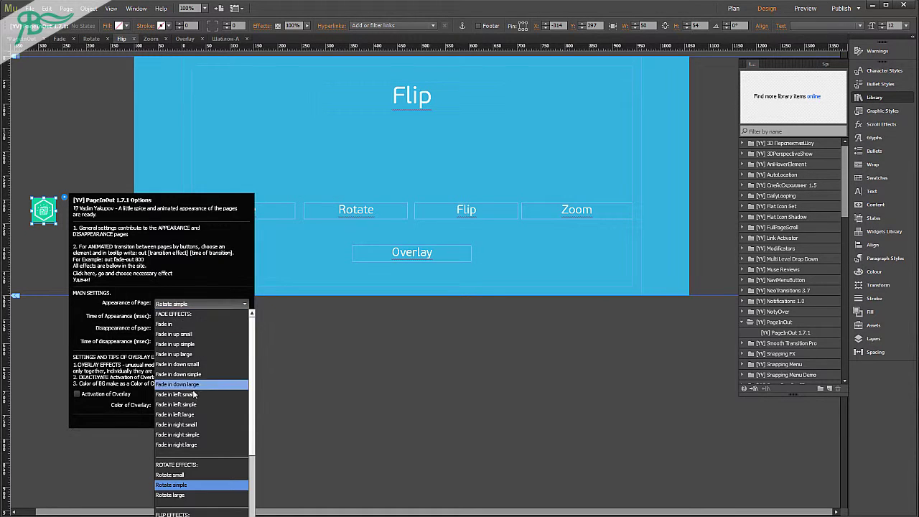
scroll(174, 495, "down", 1)
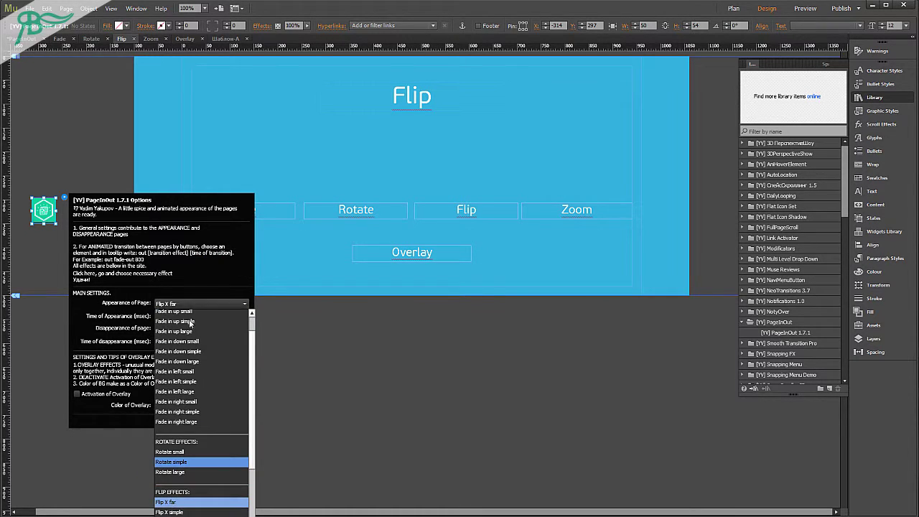
left_click(174, 502)
left_click(190, 329)
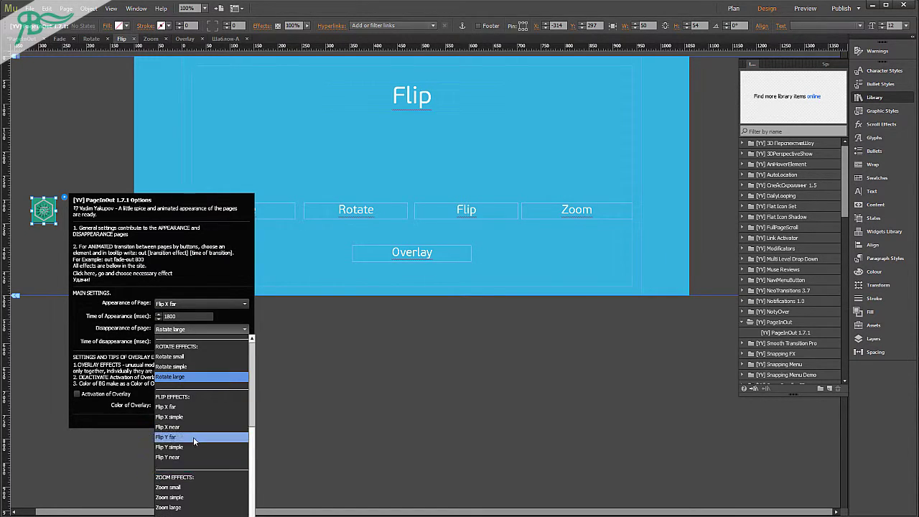
left_click(194, 448)
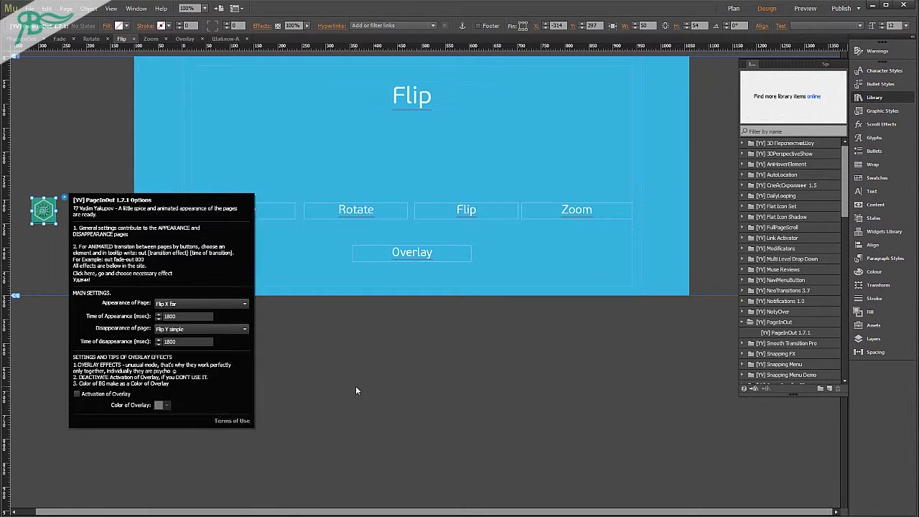
left_click(733, 8)
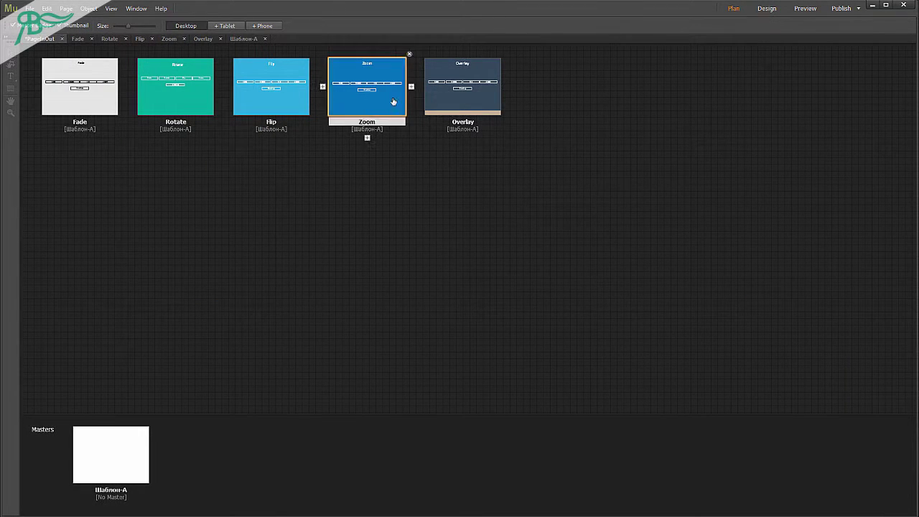
Step: Open the Zoom page, review the old Russian PageInOut widget's options, then delete the widget
double_click(373, 92)
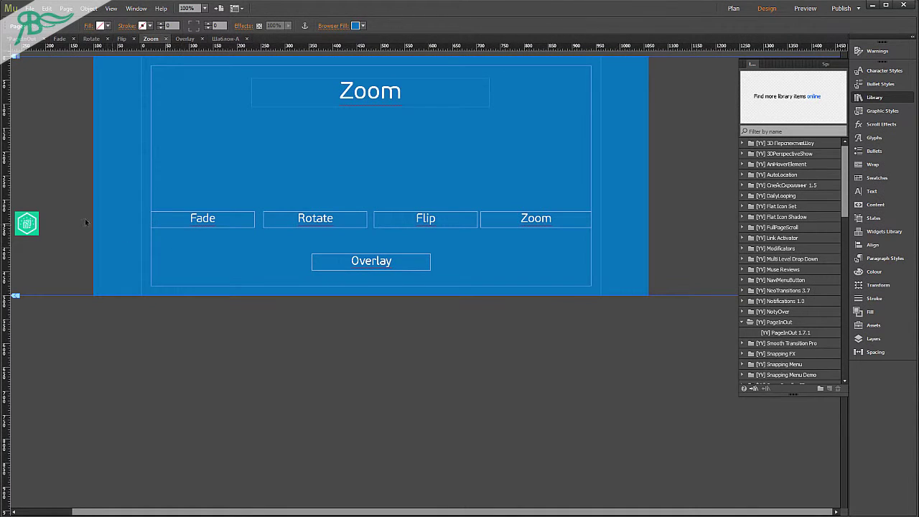
left_click_drag(31, 223, 48, 216)
left_click(65, 202)
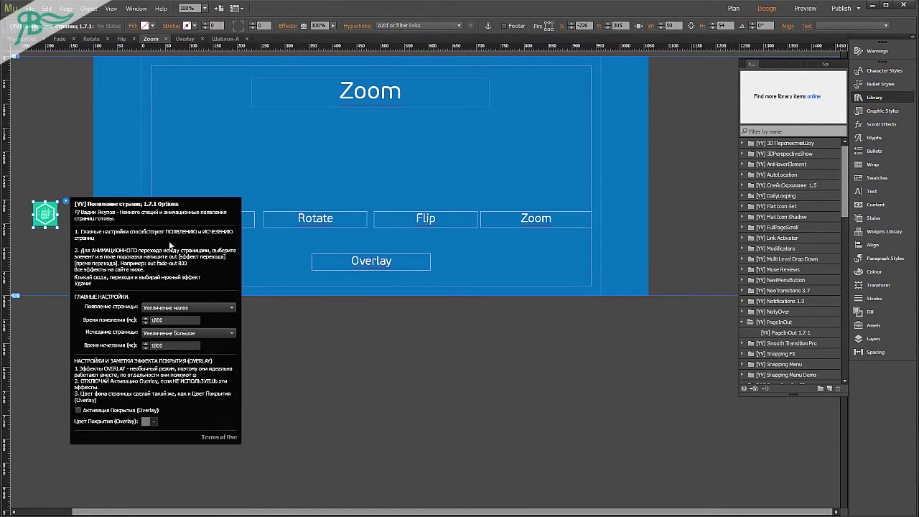
left_click(193, 309)
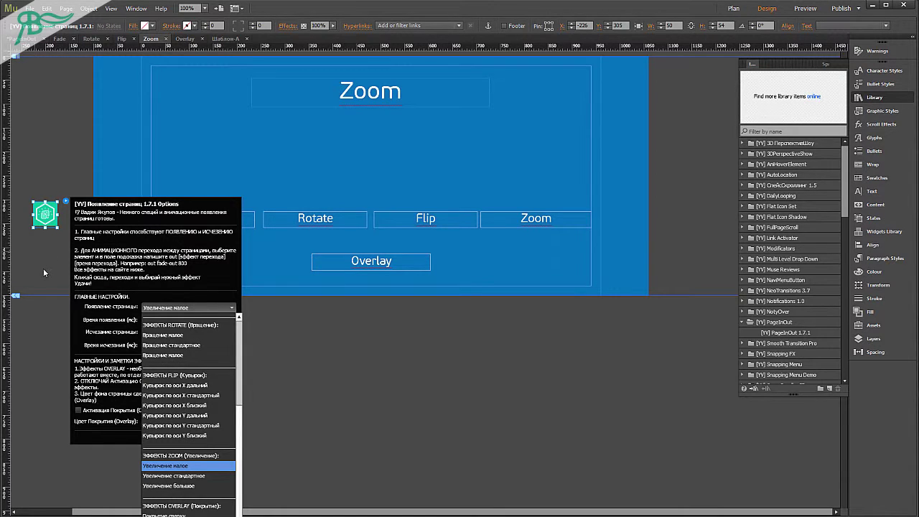
left_click(43, 267)
left_click(49, 245)
left_click(49, 246)
left_click(52, 218)
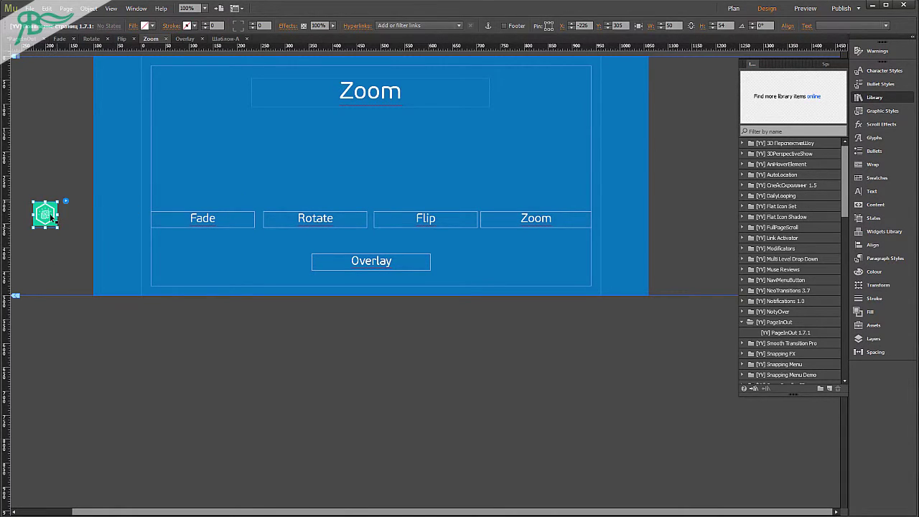
Step: Place PageInOut 1.7.1 on the Zoom page with Zoom small appearance and Zoom large disappearance
left_click(765, 333)
left_click_drag(765, 333, 50, 172)
left_click(181, 267)
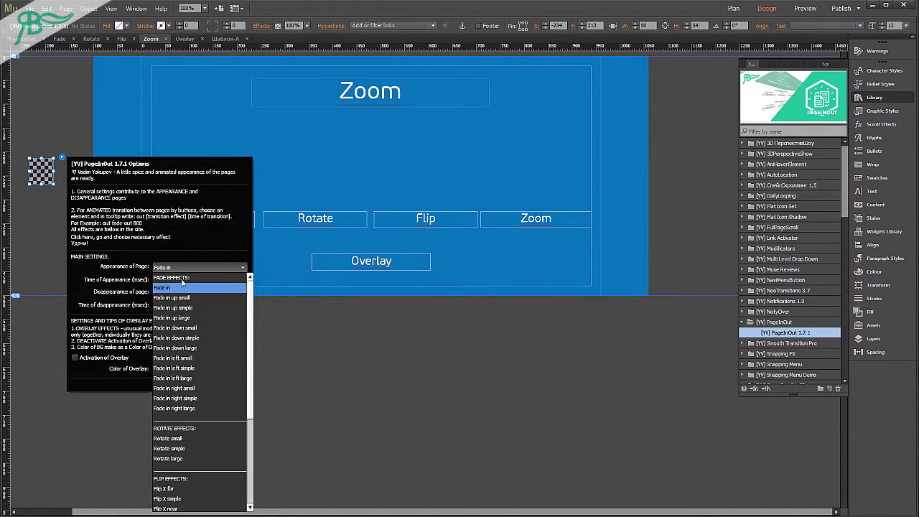
scroll(187, 417, "down", 5)
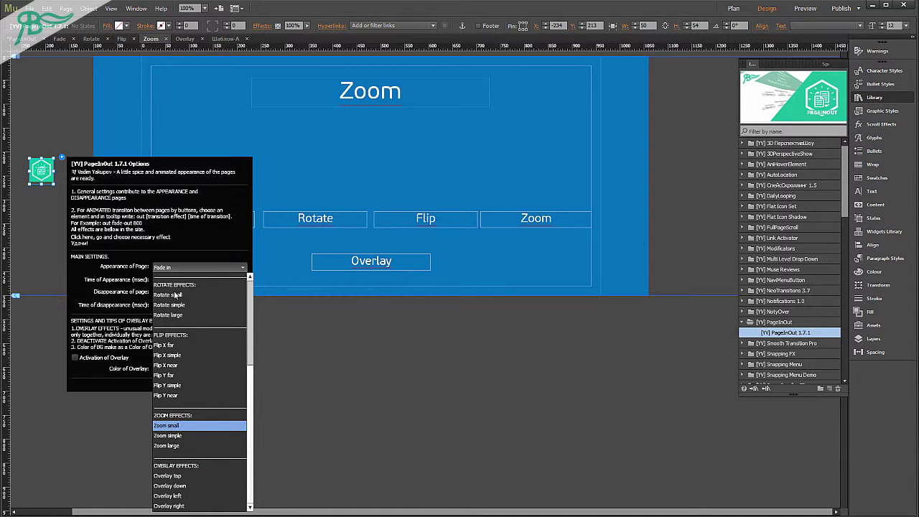
left_click(182, 427)
left_click(193, 293)
scroll(190, 505, "down", 5)
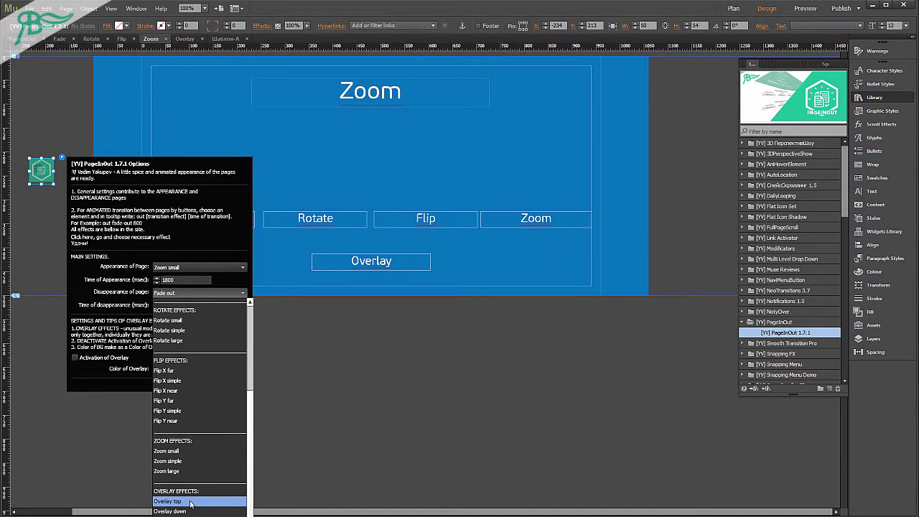
left_click(234, 449)
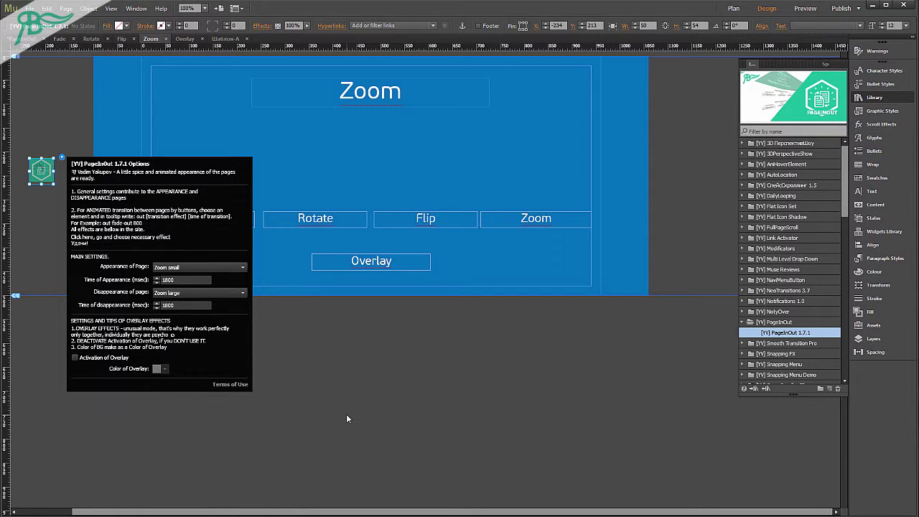
left_click(736, 9)
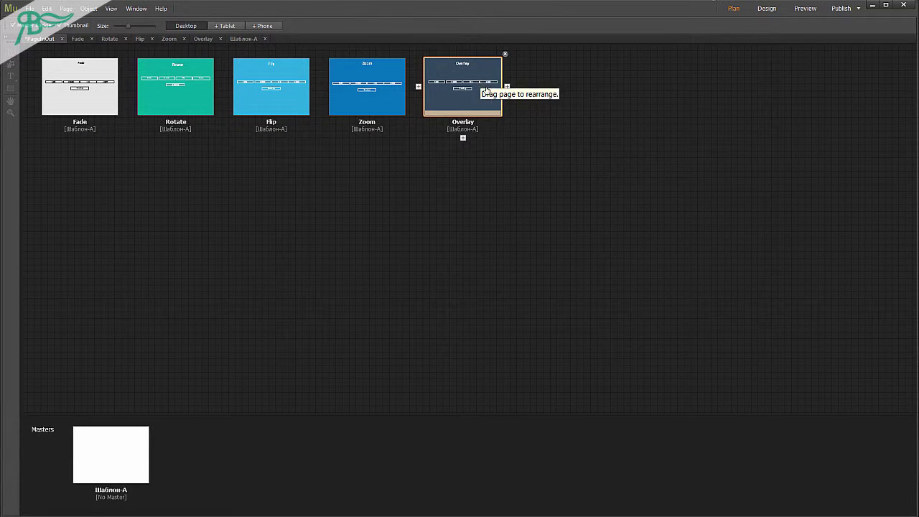
Step: Open the Overlay page, raise the FullPage widget, and drop PageInOut 1.7.1 onto the pasteboard
double_click(485, 92)
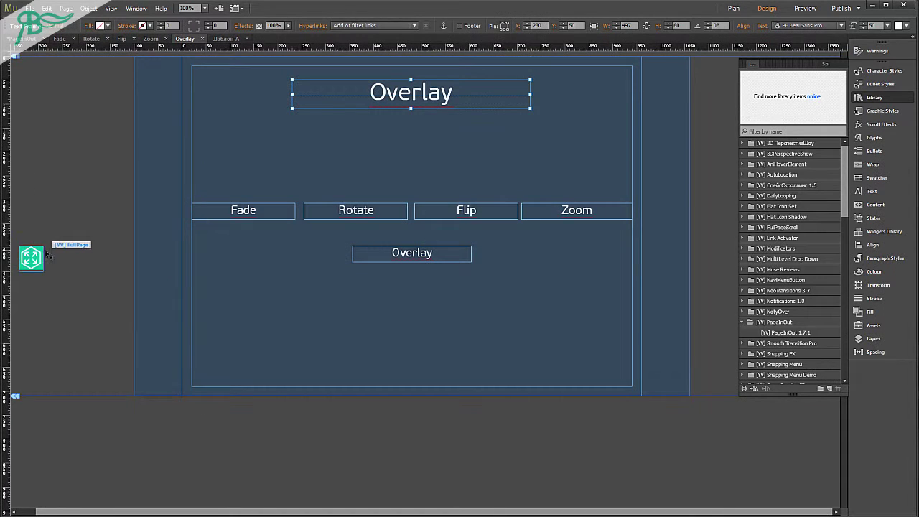
left_click_drag(32, 263, 76, 168)
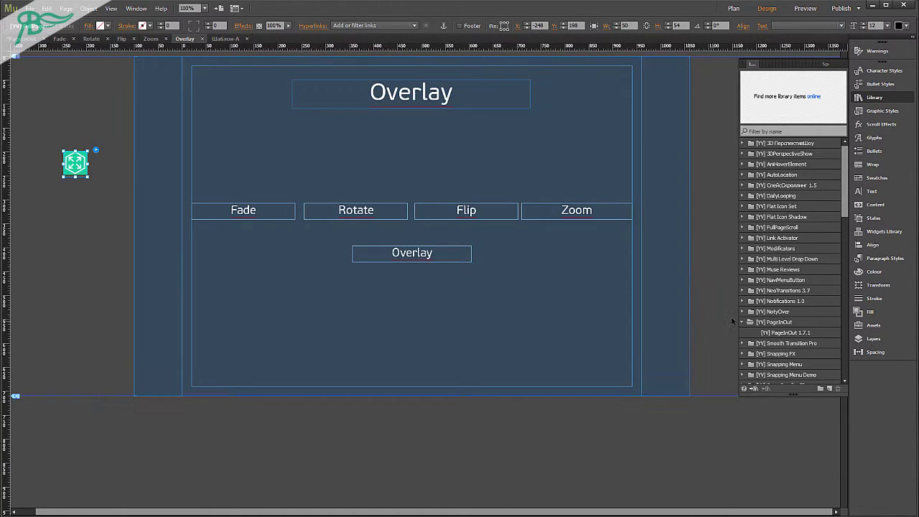
left_click(797, 335)
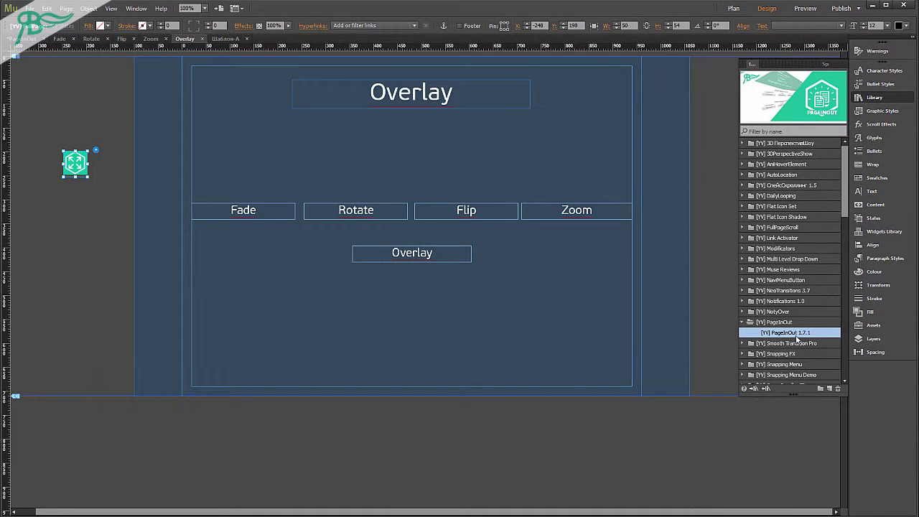
left_click_drag(795, 337, 99, 291)
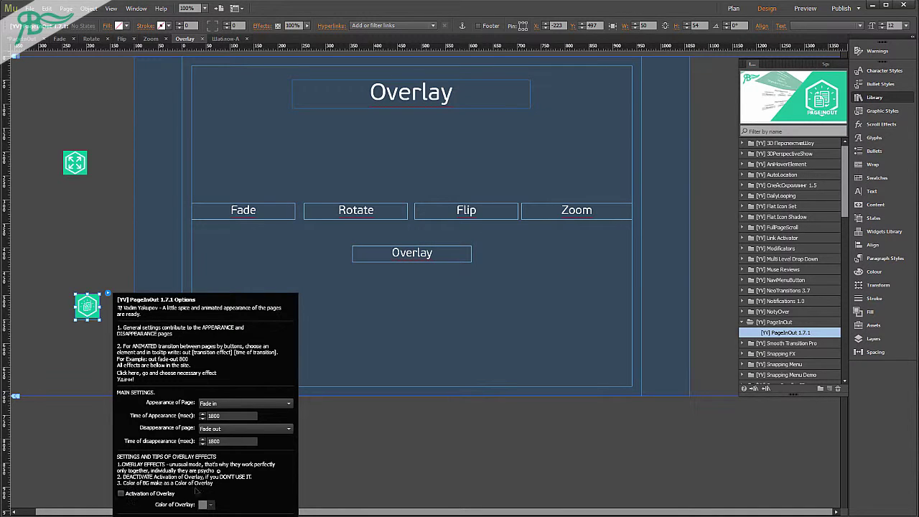
Step: Move the PageInOut widget to the top of the pasteboard
left_click(240, 403)
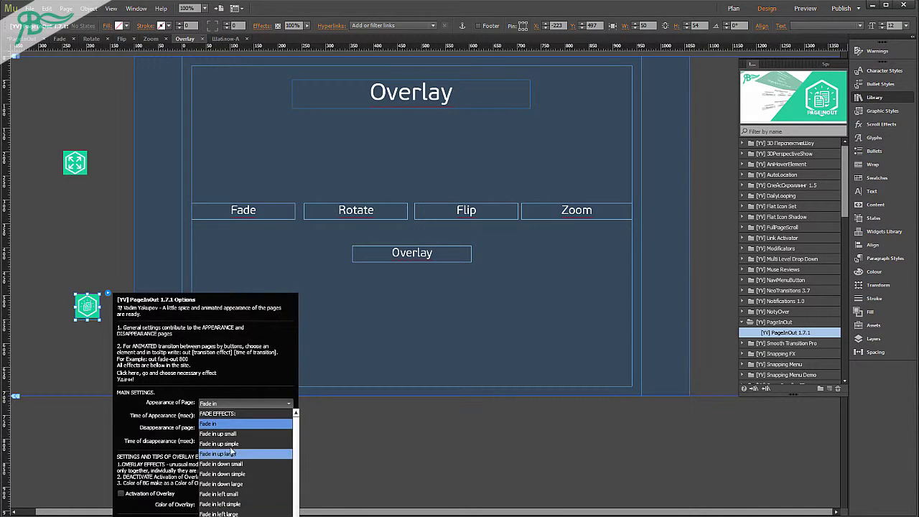
left_click(91, 312)
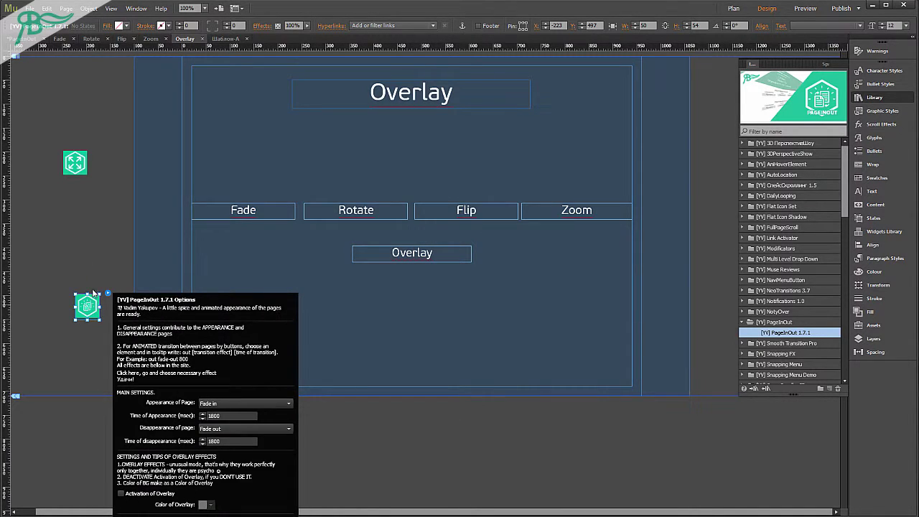
left_click_drag(94, 295, 99, 75)
Step: Set the widget's disappearance to Overlay top and appearance to Overlay right, with overlay activation on
left_click(229, 209)
scroll(234, 409, "down", 3)
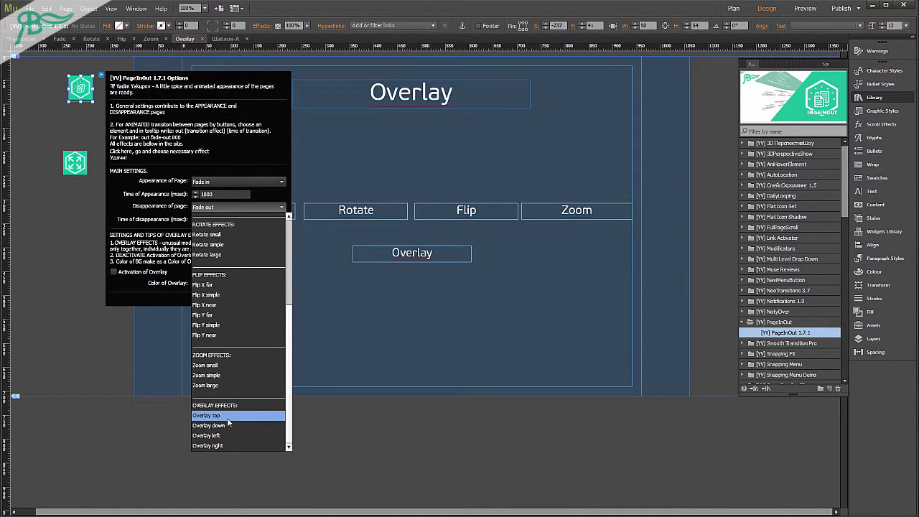
left_click(228, 416)
left_click(229, 181)
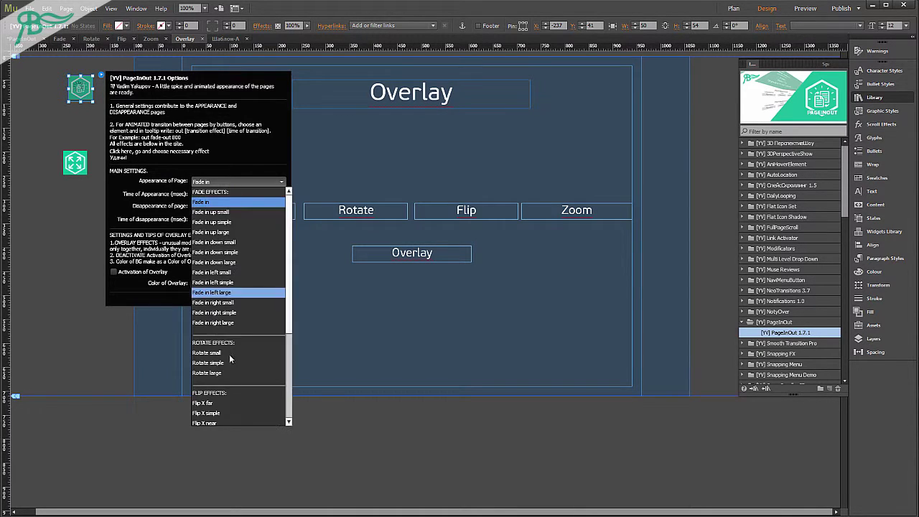
scroll(223, 418, "down", 3)
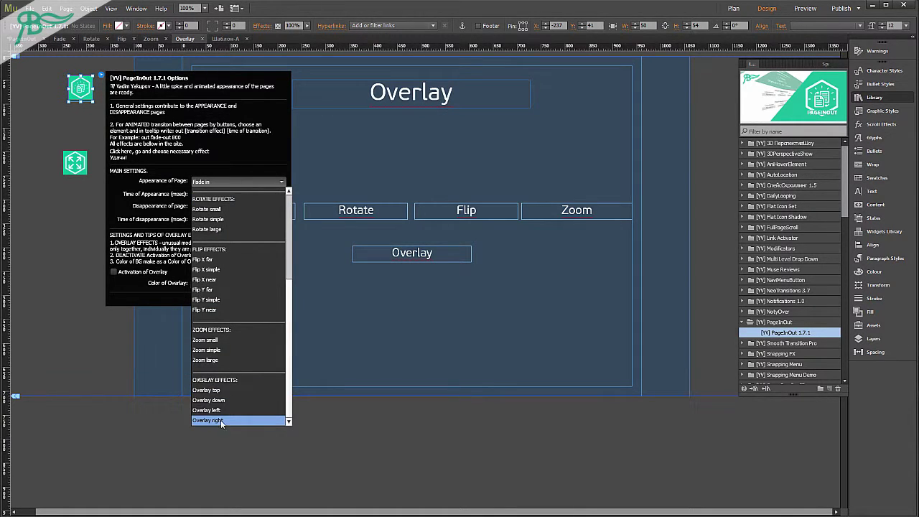
left_click(149, 313)
left_click(125, 275)
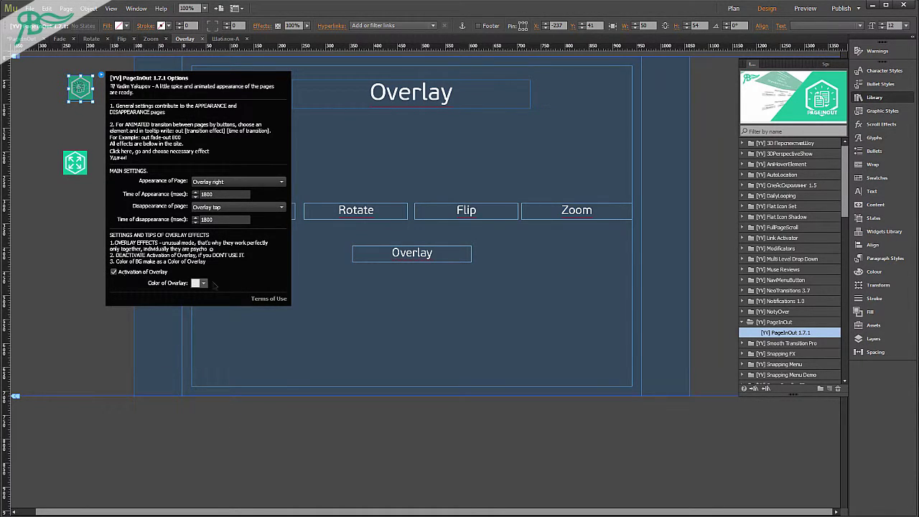
Step: Check the page's Browser Fill colour value
left_click(73, 326)
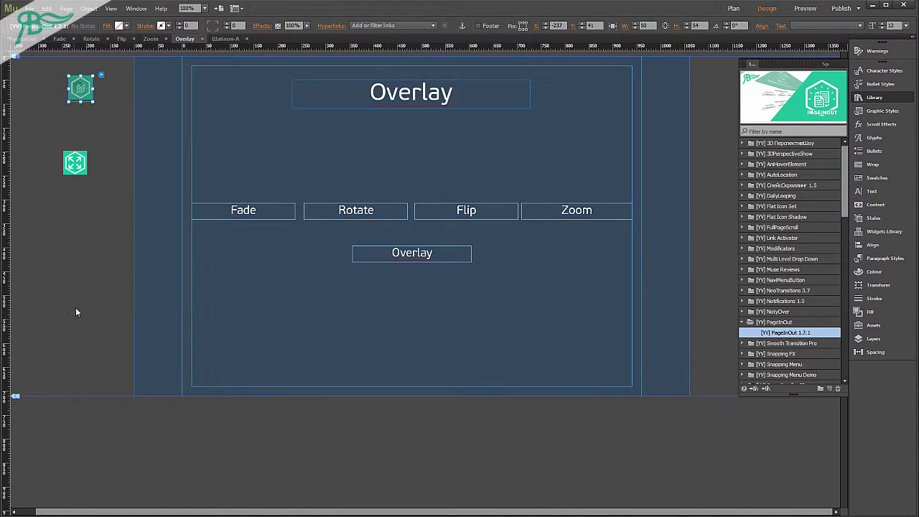
left_click(355, 26)
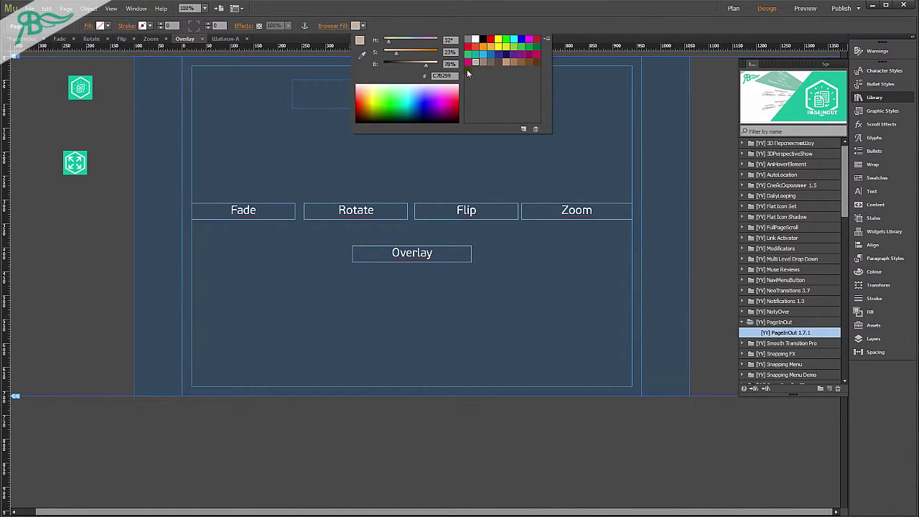
left_click(473, 72)
left_click(69, 234)
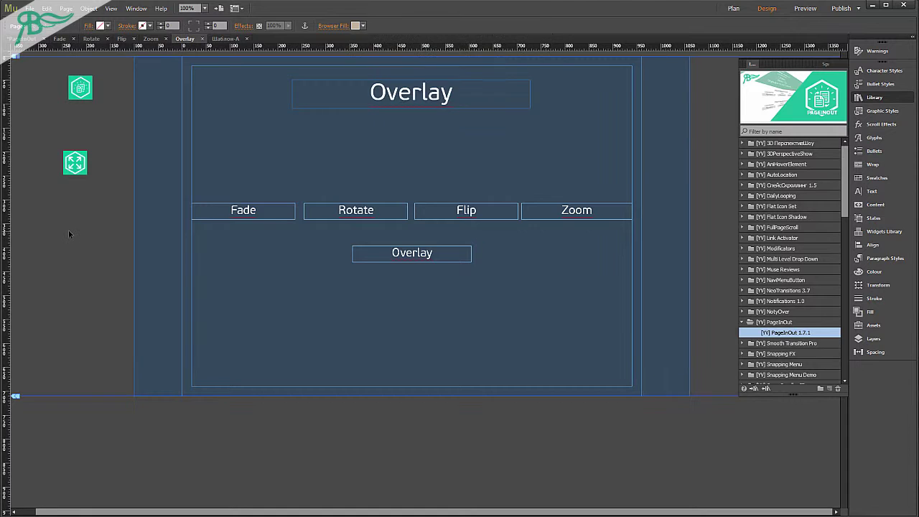
Step: Set the PageInOut widget's overlay colour to hex C7B299
left_click(75, 163)
left_click(80, 88)
left_click(101, 75)
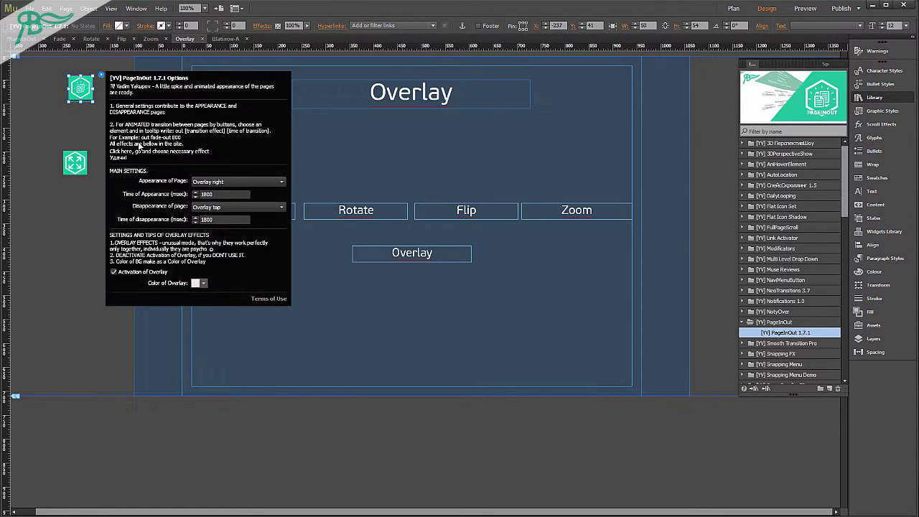
left_click(199, 283)
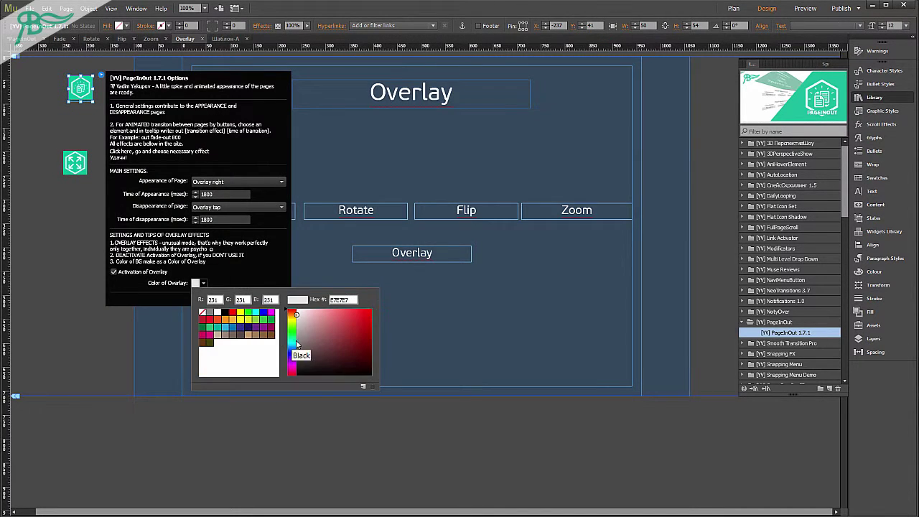
double_click(341, 300)
type("C7B299")
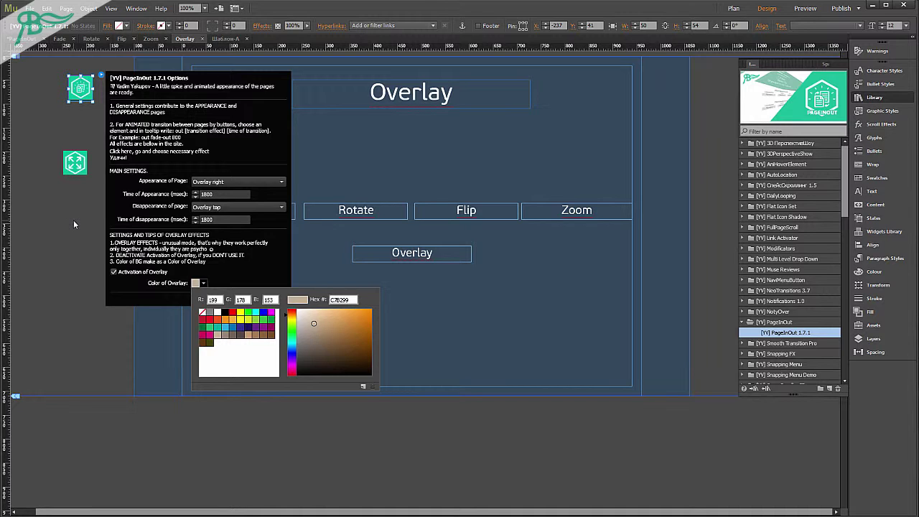
Step: Extend the page background rectangle downward and move the FullPage widget lower
left_click(490, 295)
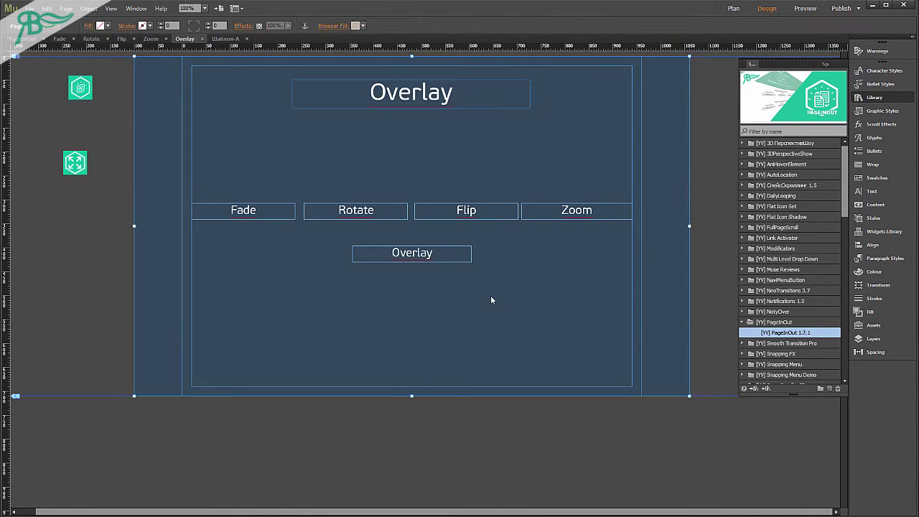
left_click_drag(412, 397, 412, 416)
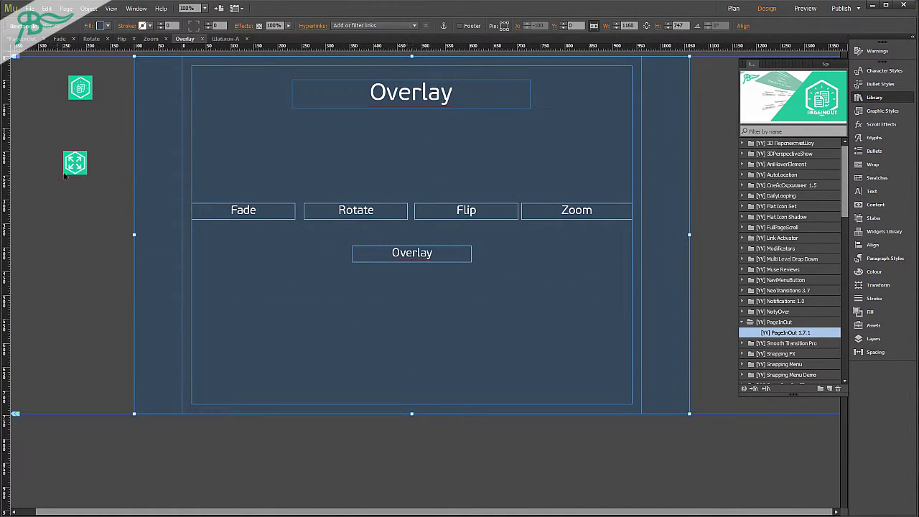
left_click_drag(79, 160, 73, 192)
Step: Confirm the FullPage widget's .full class matches the 'full' graphic style
left_click(88, 182)
left_click(171, 233)
left_click(374, 359)
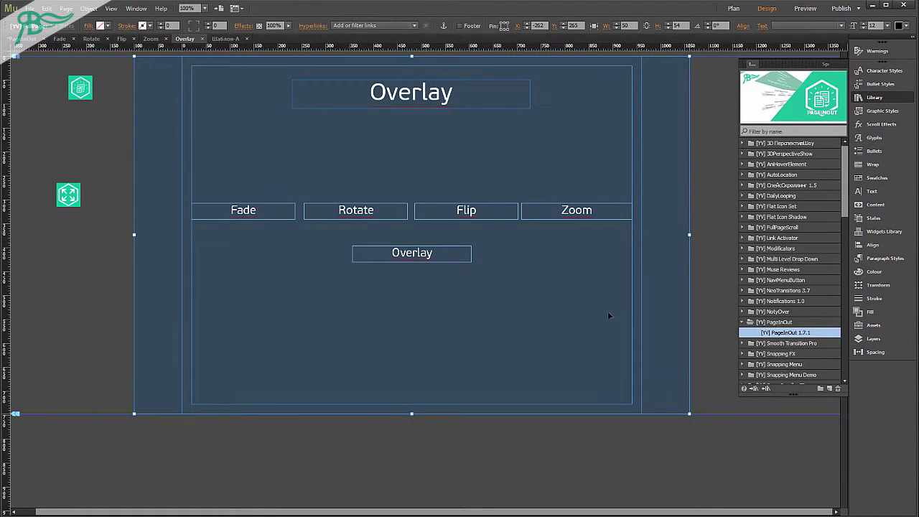
left_click(890, 112)
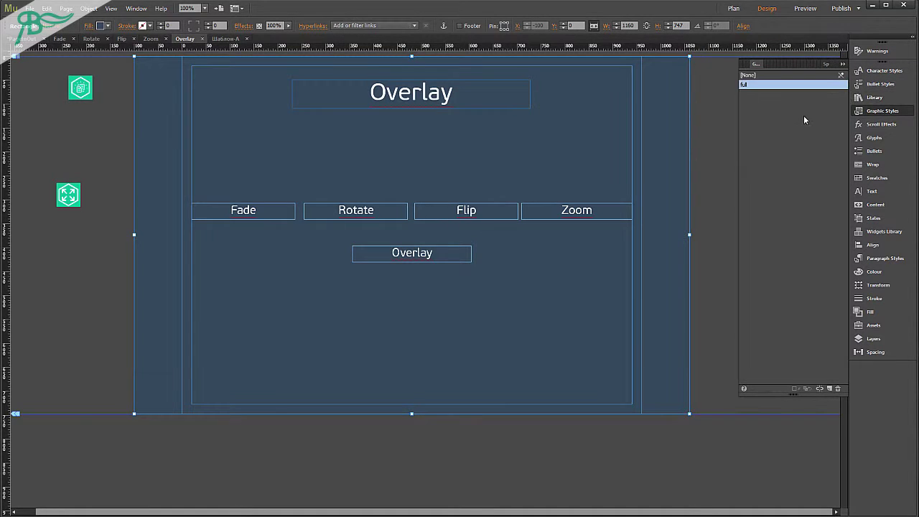
left_click(69, 194)
left_click(89, 181)
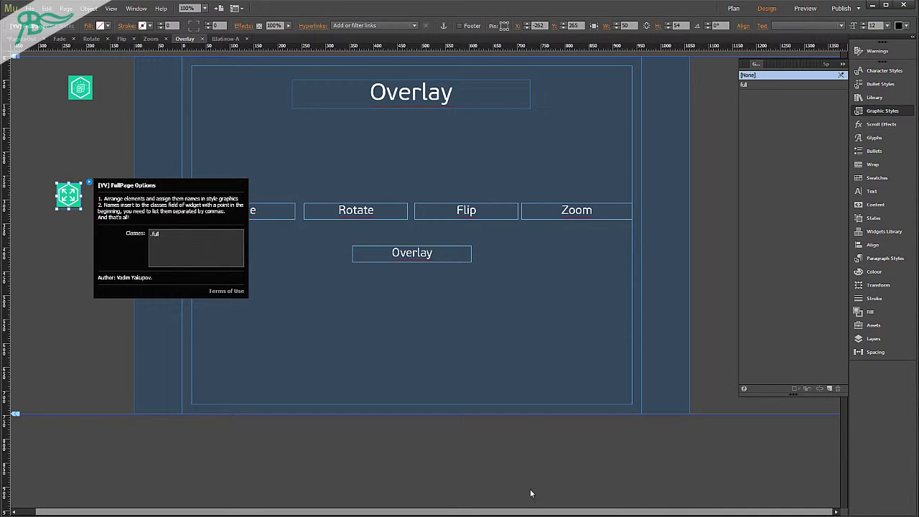
left_click(424, 449)
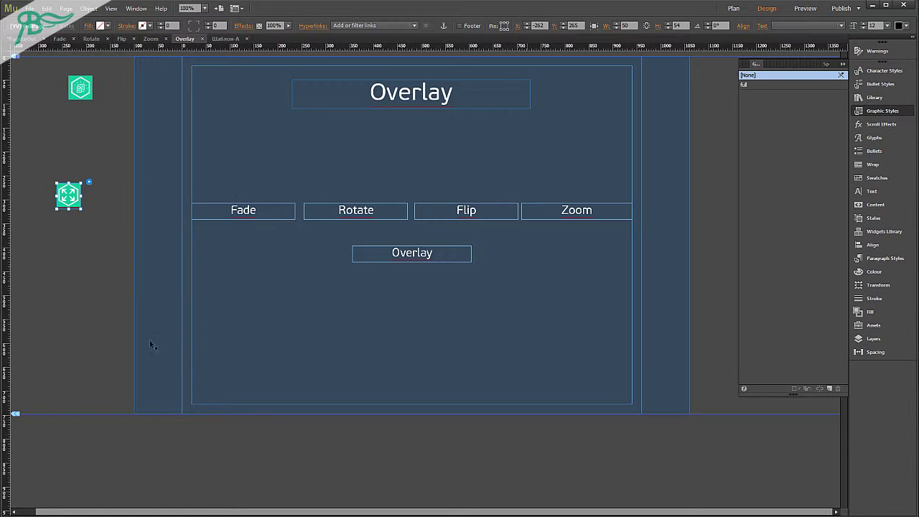
Step: Upload only the modified site files to the FTP host from Plan view
left_click(733, 8)
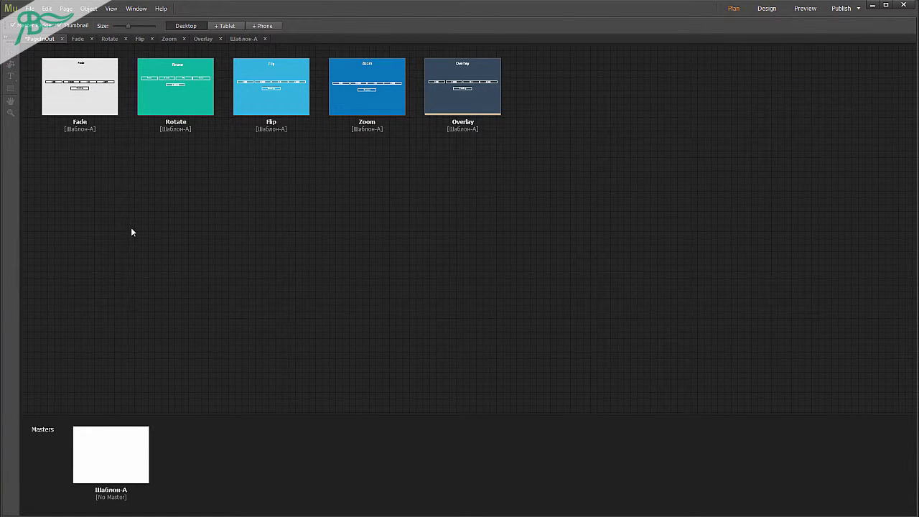
key("ctrl+shift+e")
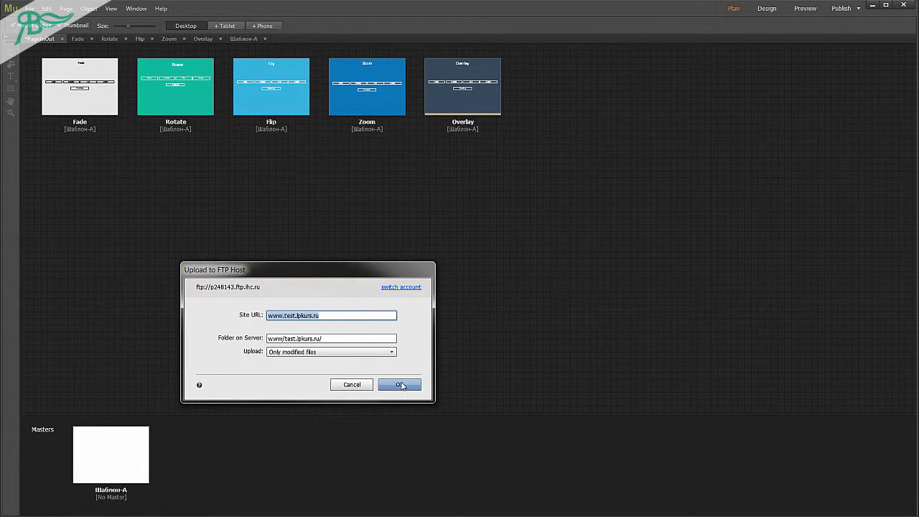
left_click(399, 385)
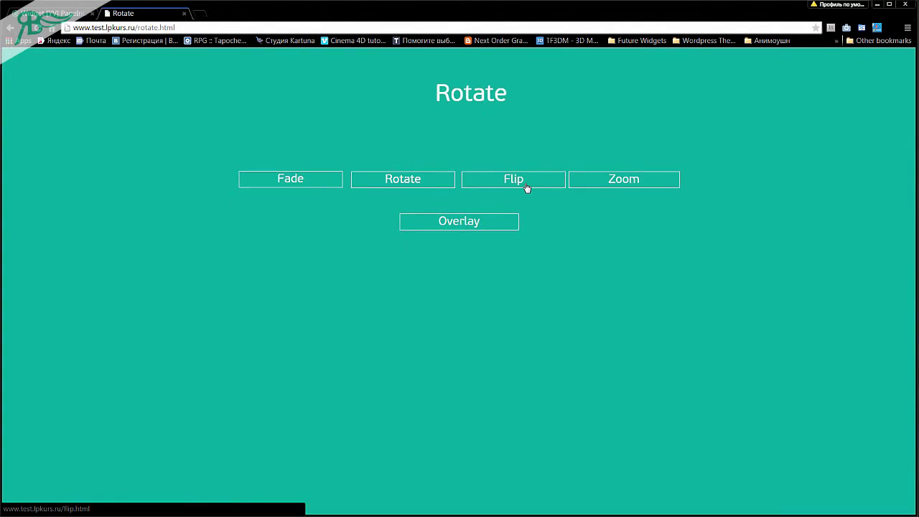
Step: On the live site, visit the Flip page and then the Zoom page to see their transitions
left_click(542, 188)
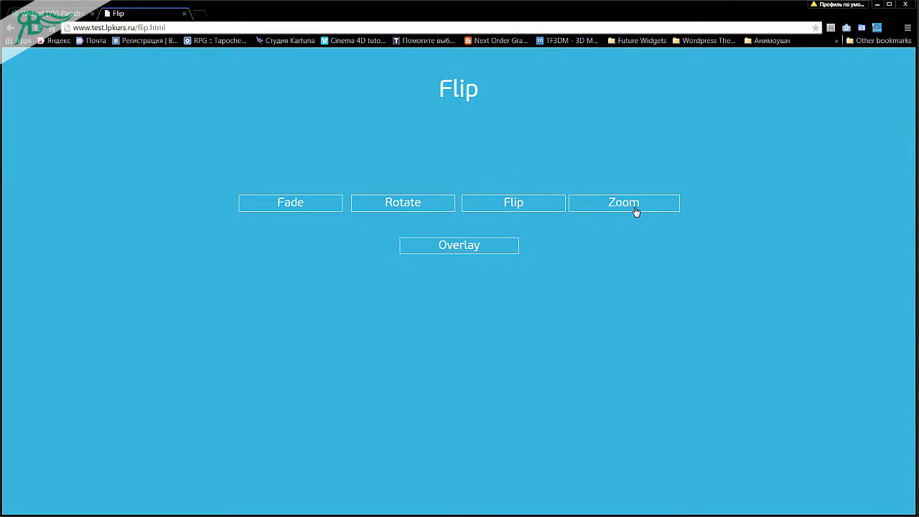
left_click(636, 209)
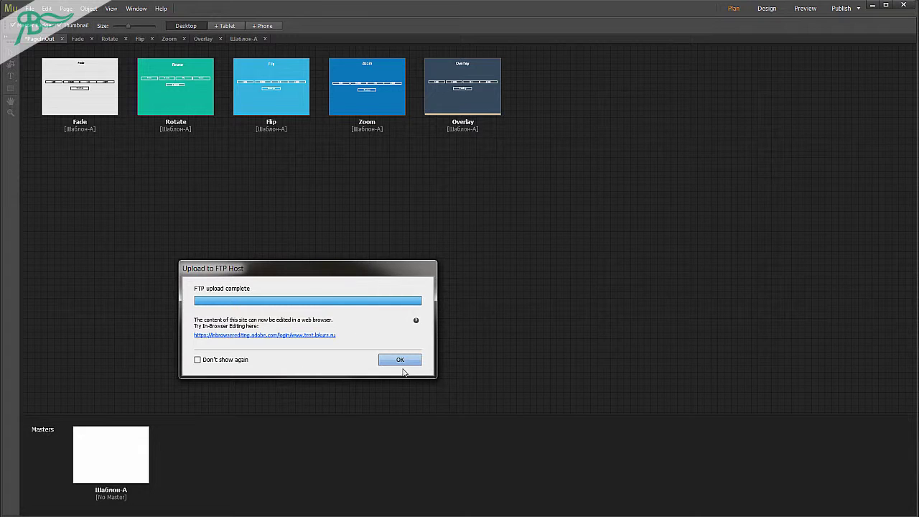
Step: Dismiss the upload message, open the Fade page, and view the Fade and Rotate buttons' link tooltips
left_click(400, 360)
double_click(91, 86)
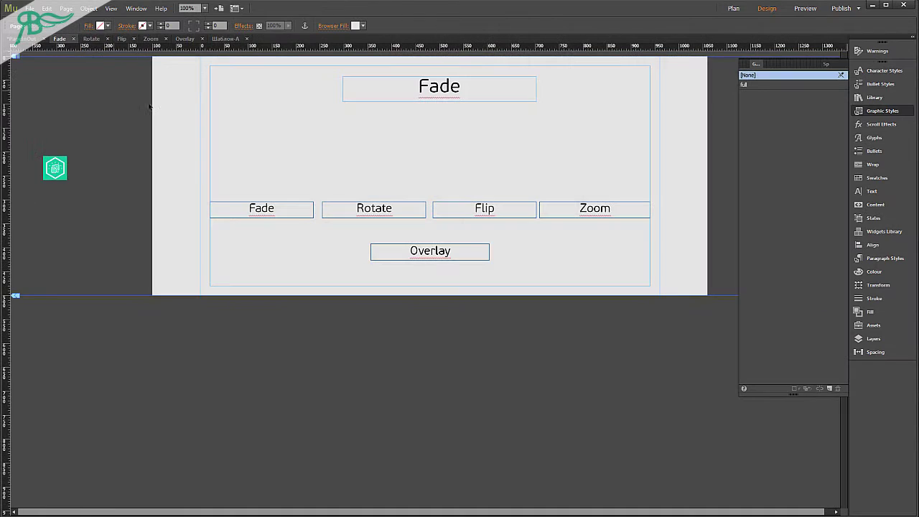
left_click(280, 209)
left_click(313, 26)
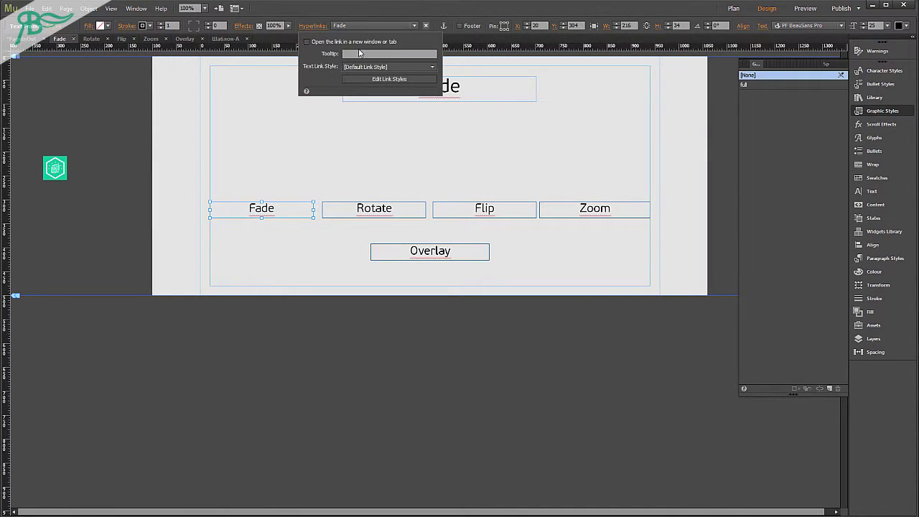
left_click(368, 209)
left_click(313, 26)
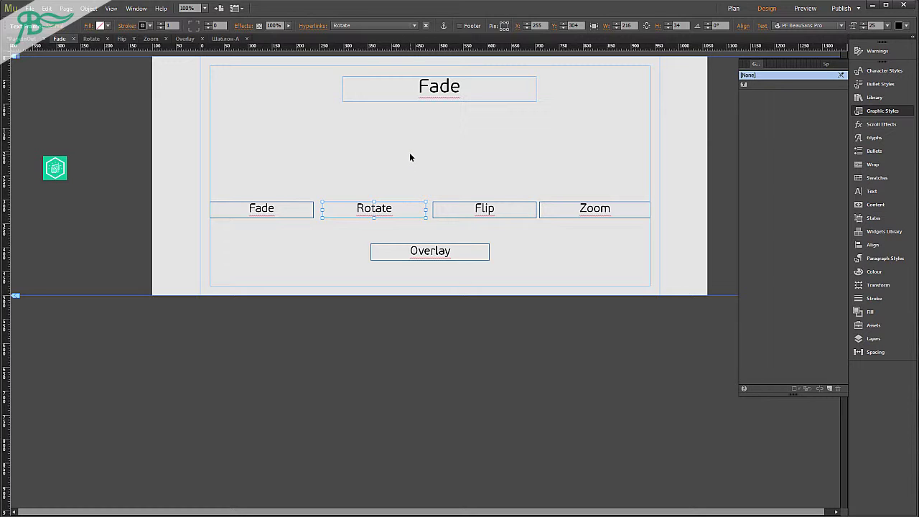
left_click(53, 170)
left_click(76, 157)
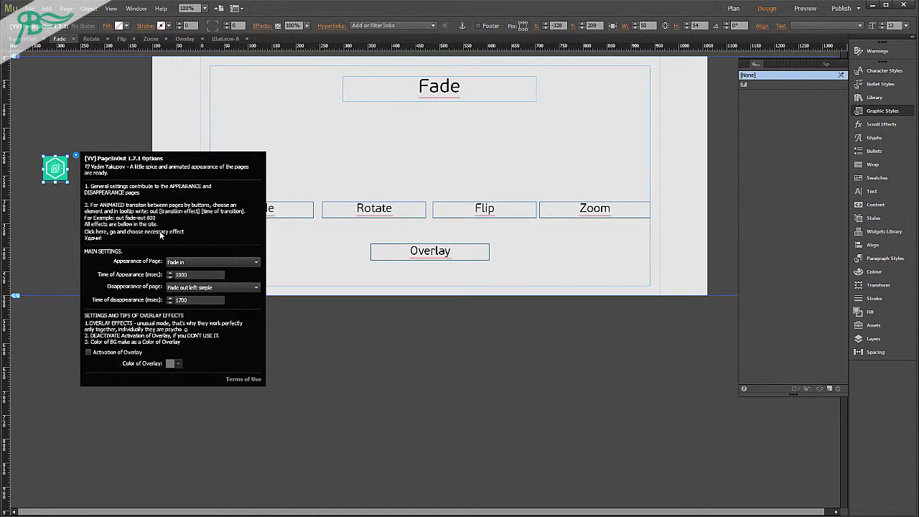
left_click(56, 229)
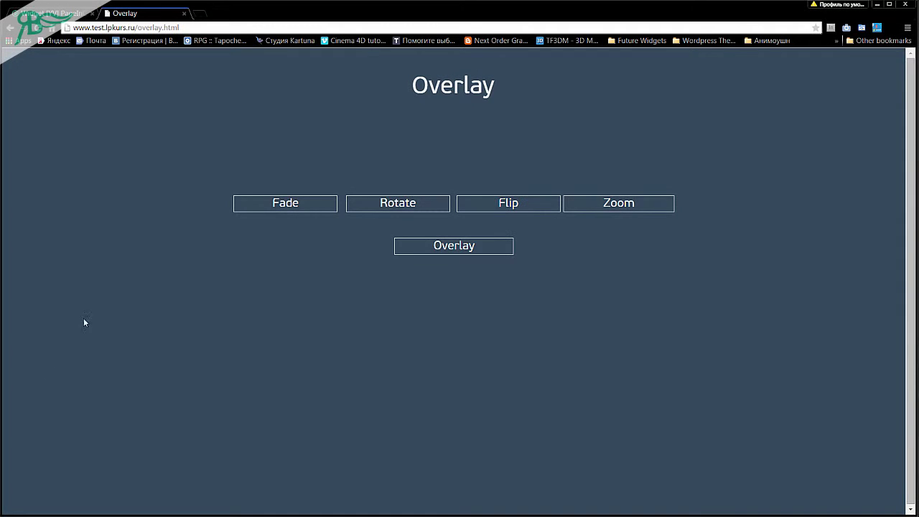
Step: Copy 'fade-out-down-sm' from the demo site's Fade page address and return to Muse
left_click(54, 13)
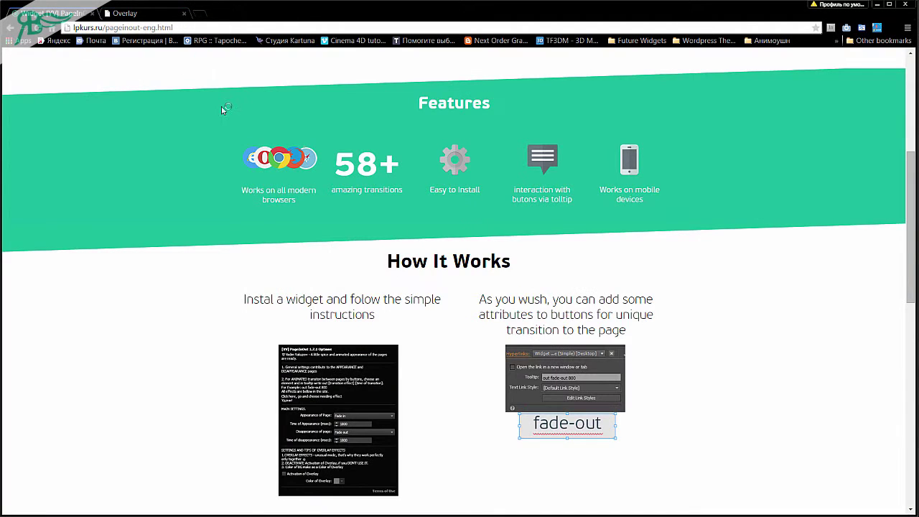
scroll(316, 193, "up", 4)
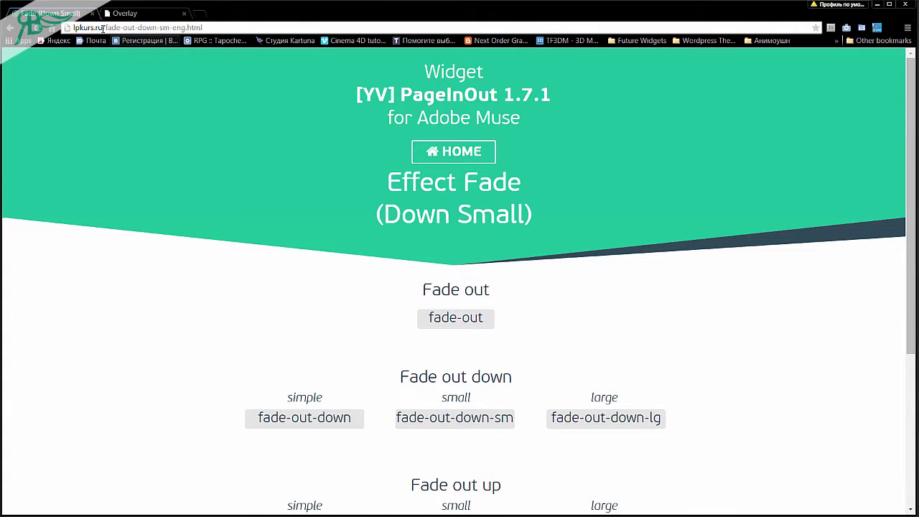
left_click_drag(107, 27, 173, 27)
key("ctrl+c")
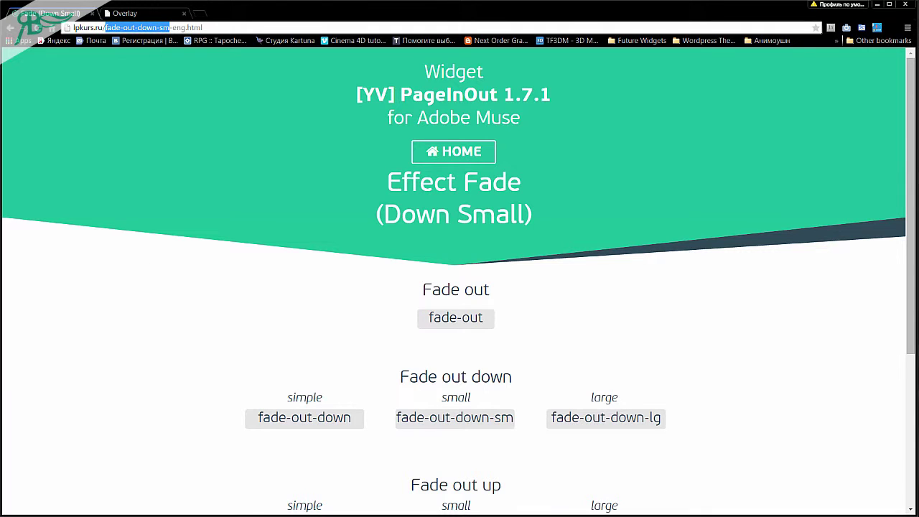
key("alt+Tab")
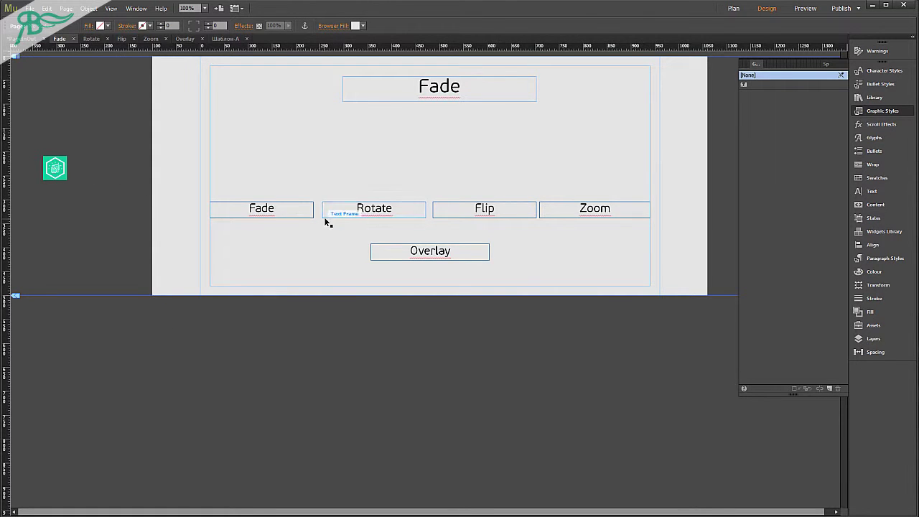
Step: Set the Fade button's link tooltip to 'out fade-out-down-sm 800' using the pasted name
left_click(287, 210)
left_click(325, 26)
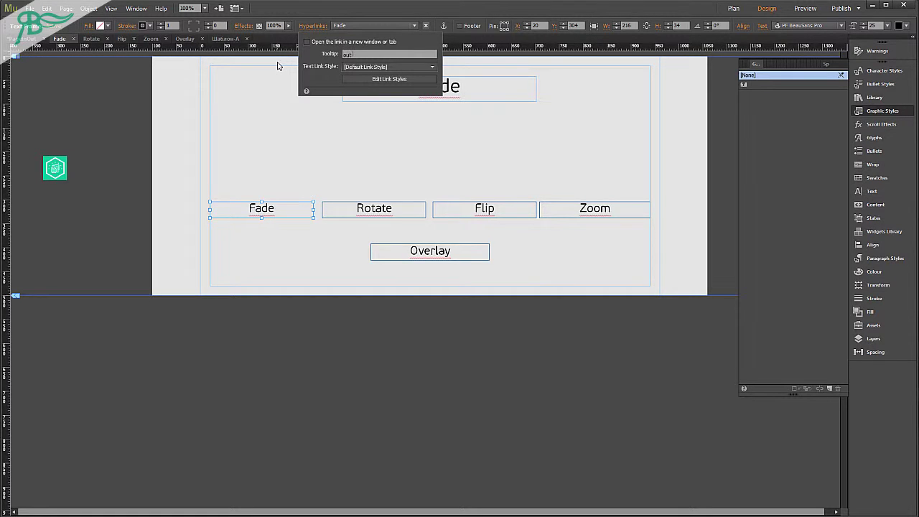
type("out")
key("ctrl+v")
left_click(365, 210)
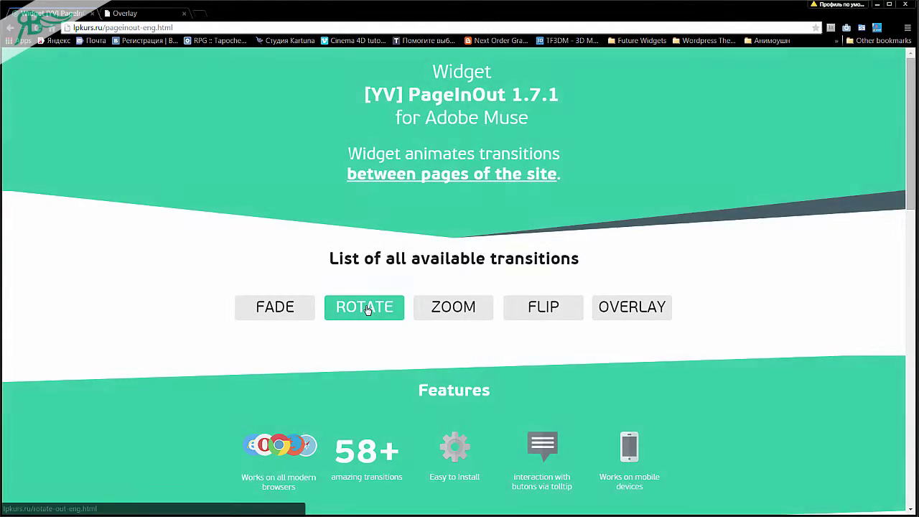
Step: Open the Rotate (Large) demo page and select 'rotate-out-lg' in its address
left_click(365, 307)
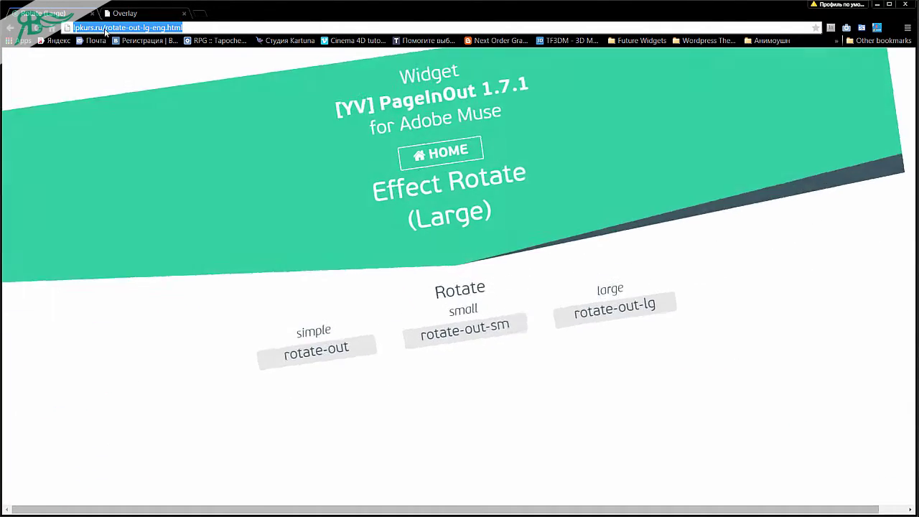
left_click(104, 28)
left_click_drag(106, 28, 149, 28)
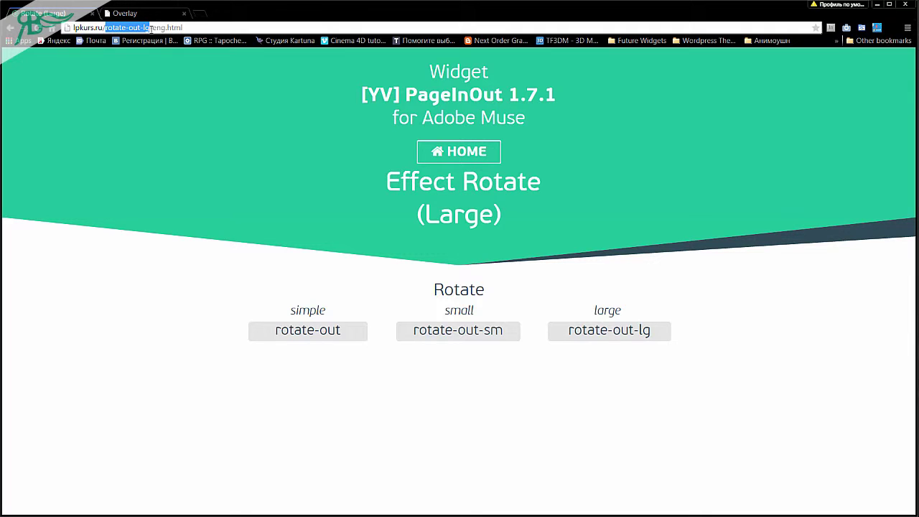
Step: Replace the Rotate button's tooltip value with 'out rotate-out-lg 800'
key("alt+Tab")
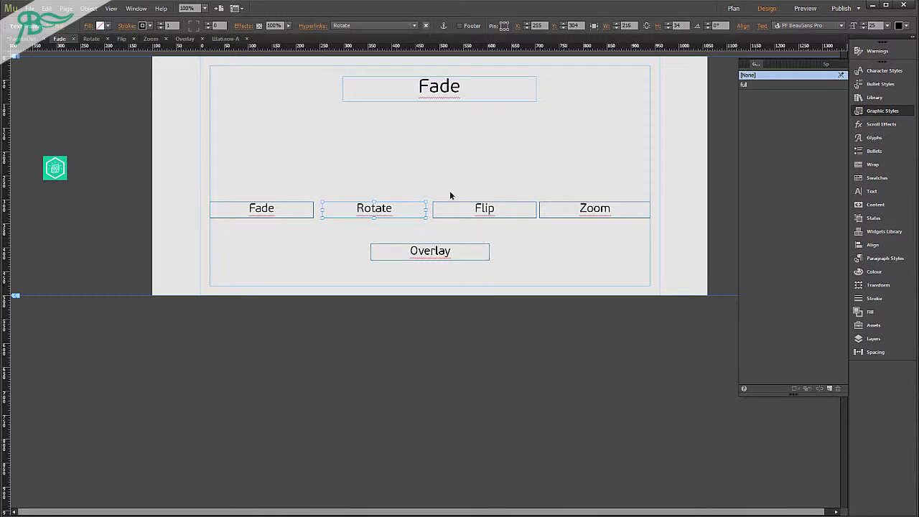
left_click(320, 26)
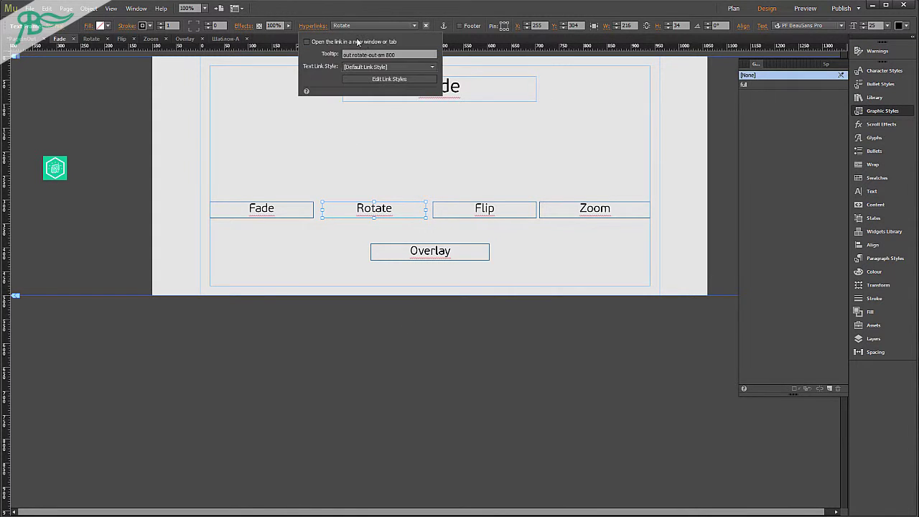
left_click_drag(350, 55, 403, 54)
type("in")
type(" rotate-out-lg")
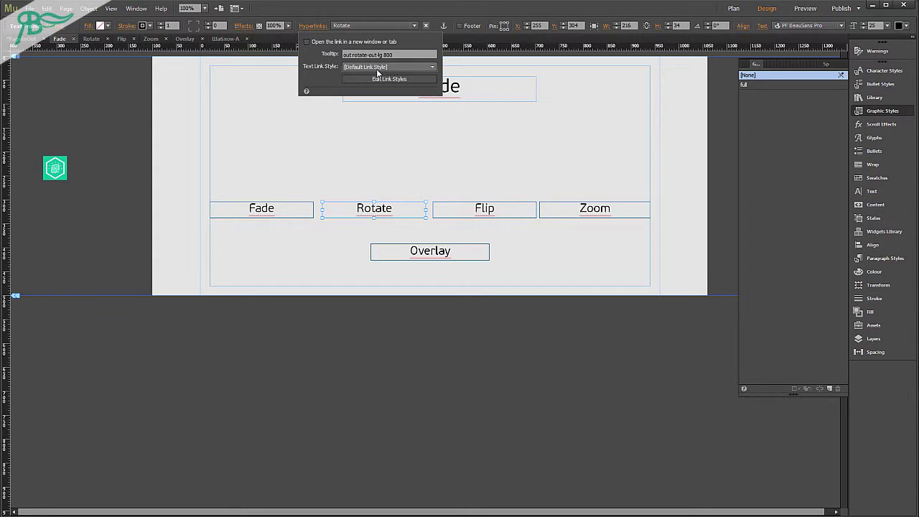
key("Return")
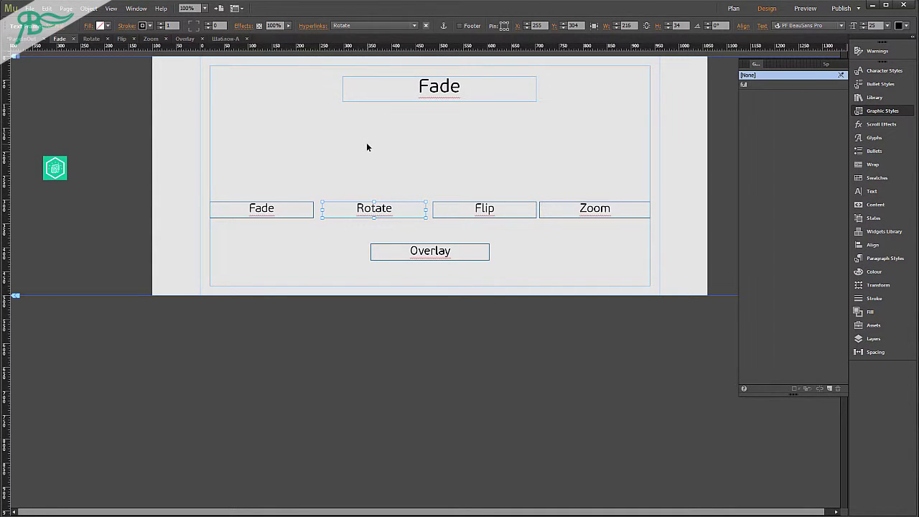
Step: Select the Flip button, then pick out 'flip-out-x' from the Flip-X Simple demo page address
left_click(495, 209)
left_click(310, 26)
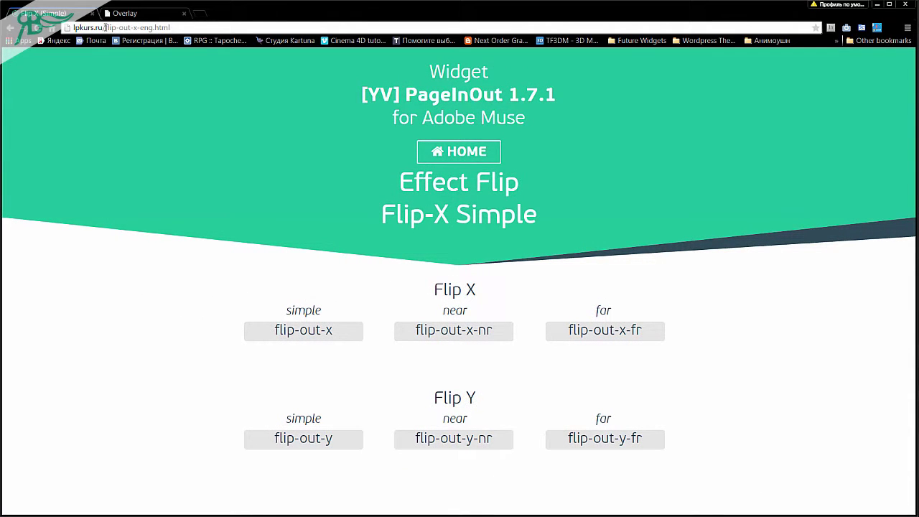
left_click_drag(105, 27, 136, 29)
Step: Fill the Flip button's empty link tooltip with 'out flip-out-x 800'
key("alt+Tab")
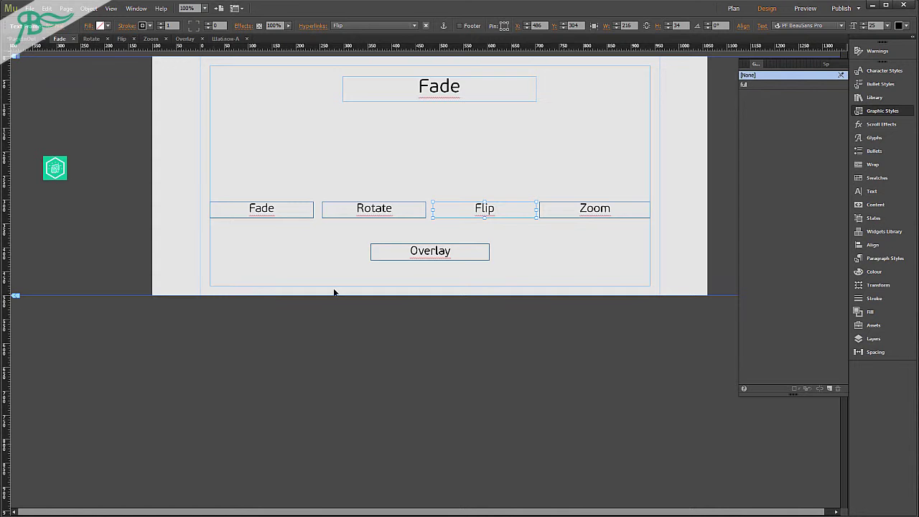
left_click(321, 26)
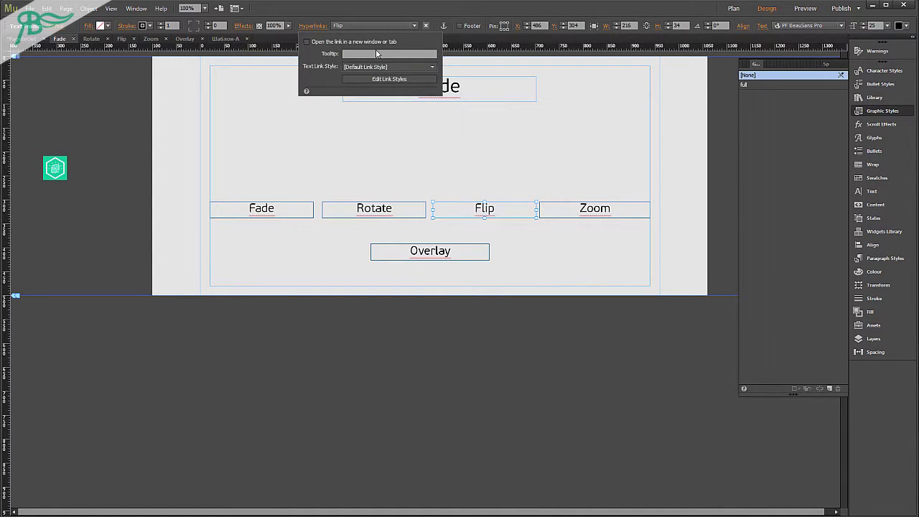
left_click(375, 54)
type("out flip-out-180")
left_click(584, 212)
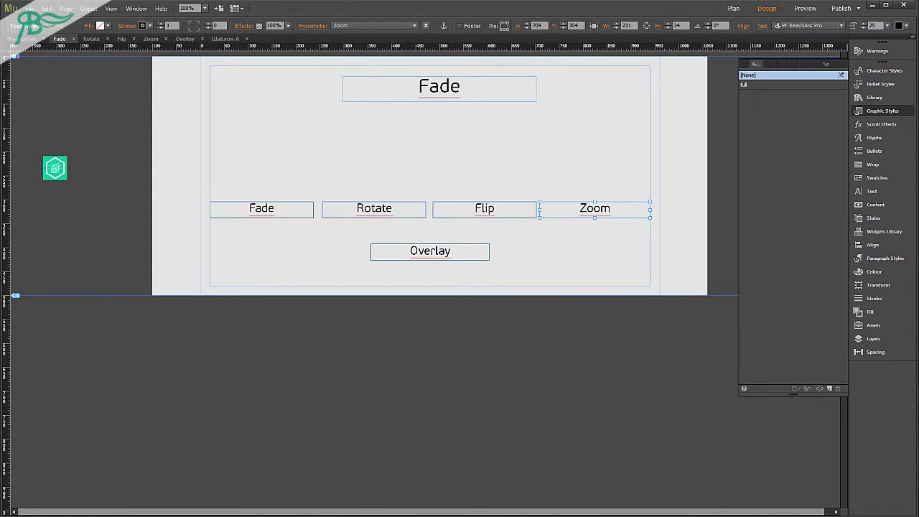
Step: Switch to Chrome to get 'zoom-out-lg' from the Zoom (Large) demo page
key("alt+Tab")
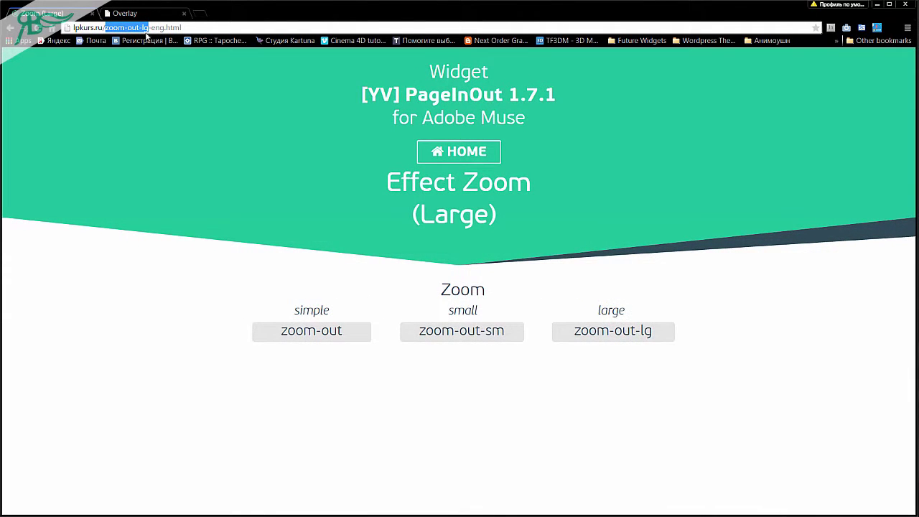
Step: Paste 'zoom-out-lg' over 'zoom-out-sm' in the Zoom button's link tooltip
key("alt+Tab")
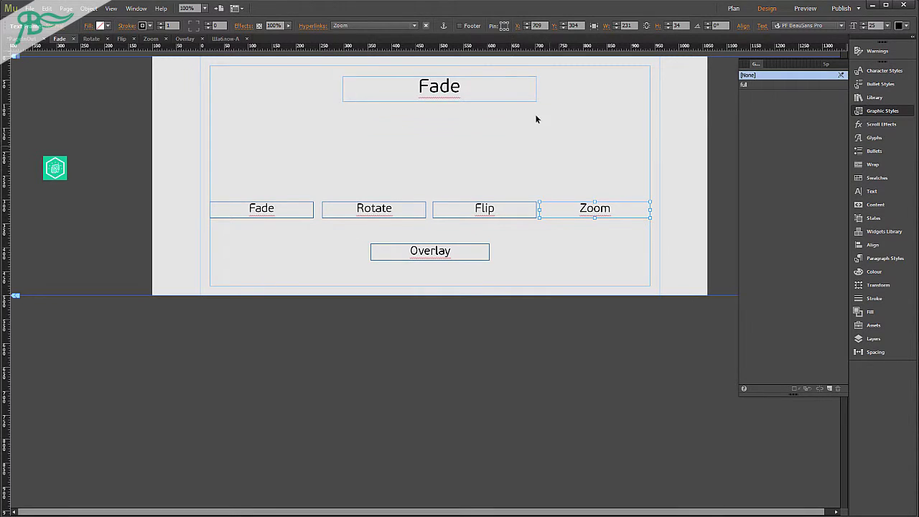
left_click(313, 26)
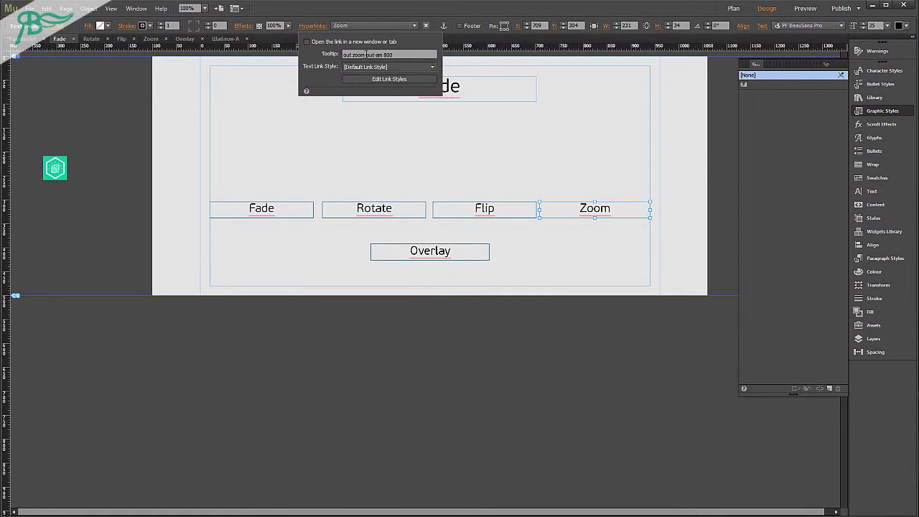
left_click_drag(353, 54, 369, 55)
type("zoom-out-lg")
Step: Check the Overlay button's link tooltip text
left_click(429, 255)
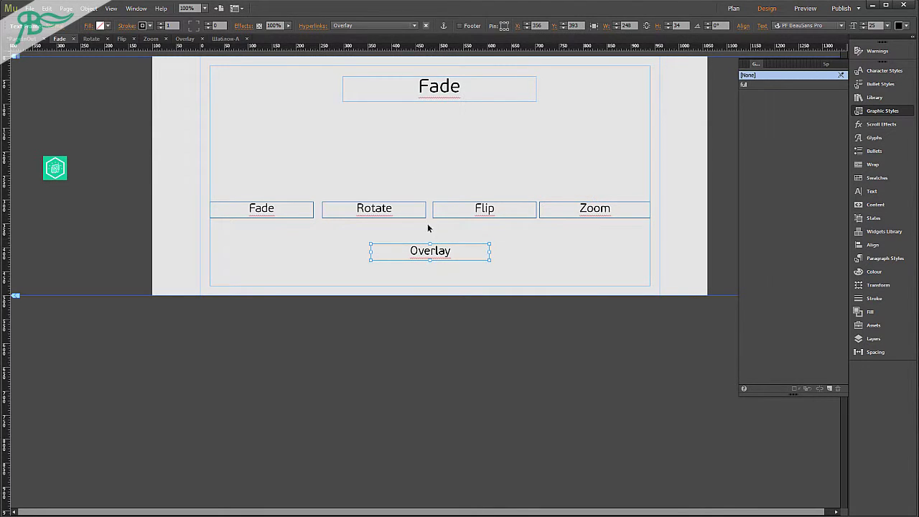
left_click(315, 26)
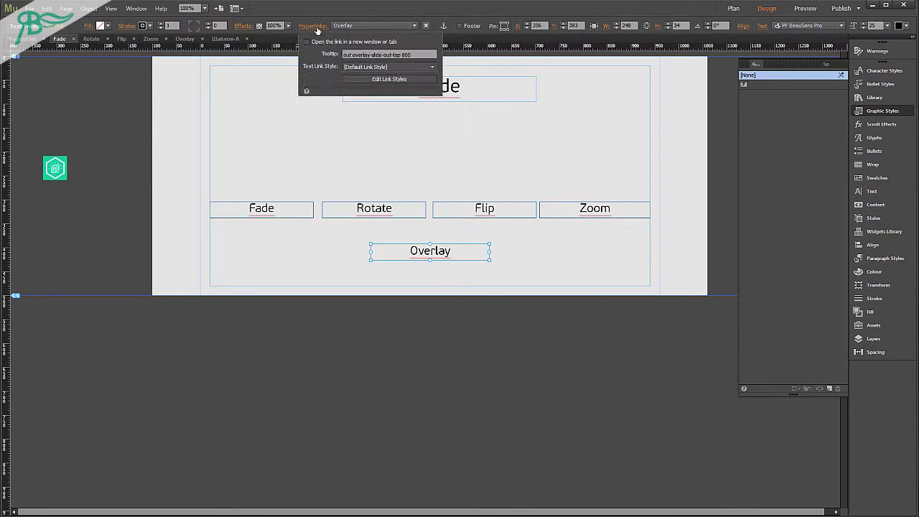
left_click(380, 55)
left_click(497, 224)
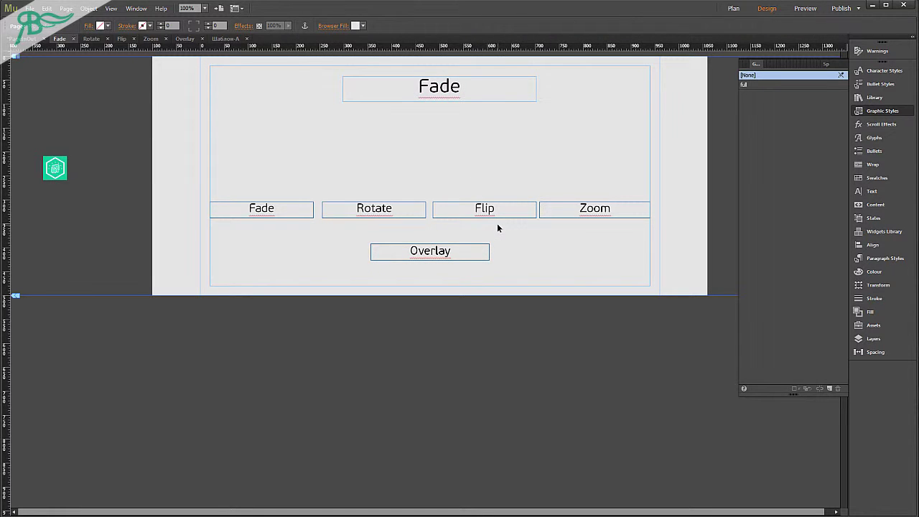
left_click(463, 252)
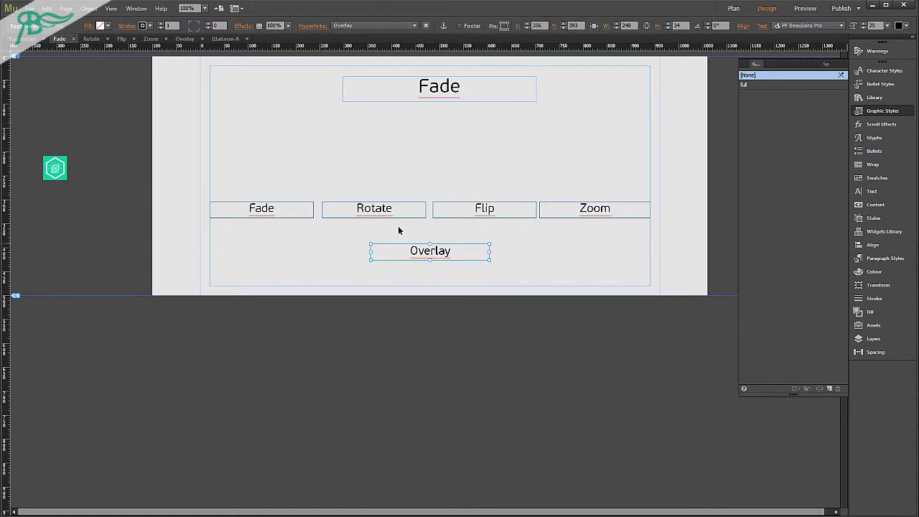
Step: Review the PageInOut widget options on the Fade page
left_click(55, 167)
left_click(75, 155)
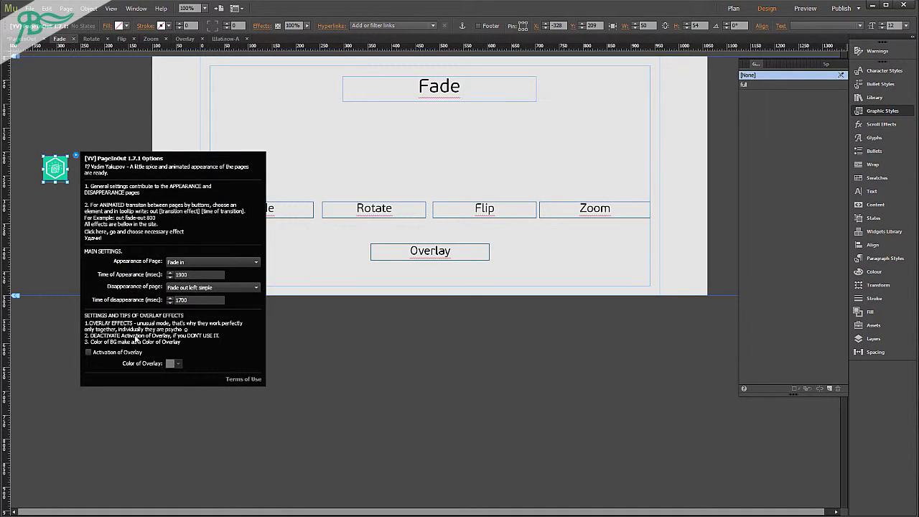
left_click(329, 322)
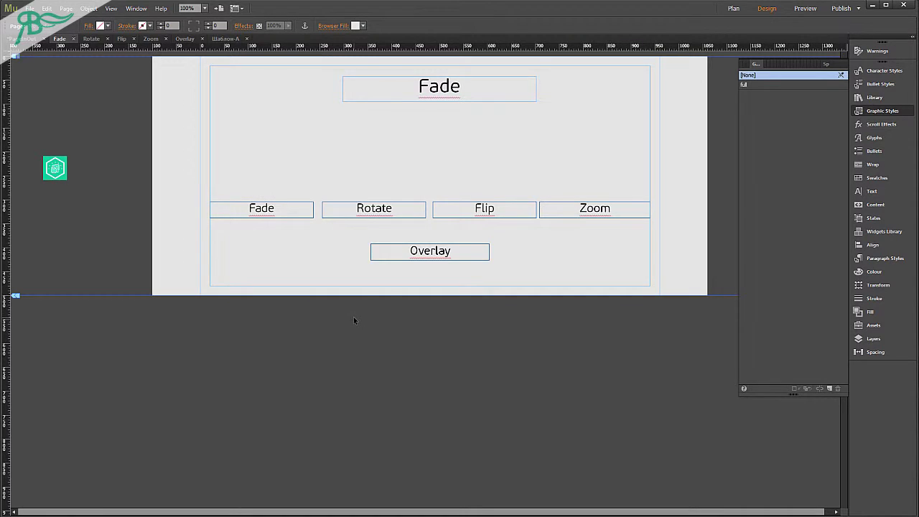
Step: Recheck the Overlay tooltip, then bring up Upload to FTP Host for modified files
left_click(387, 253)
left_click(313, 26)
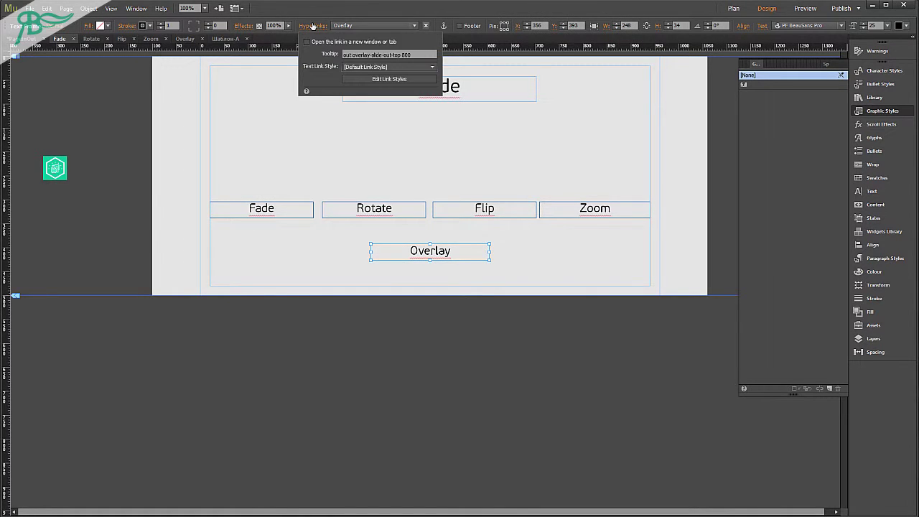
left_click(415, 325)
left_click(415, 325)
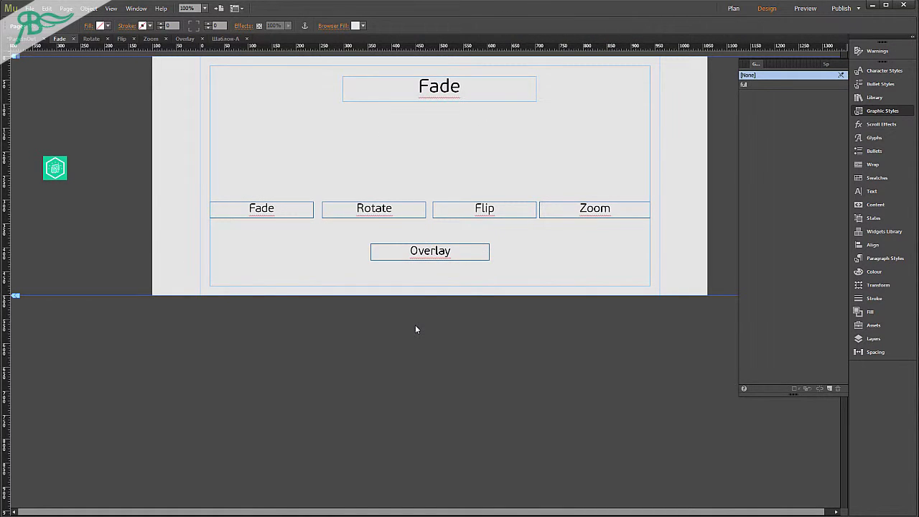
key("ctrl+shift+u")
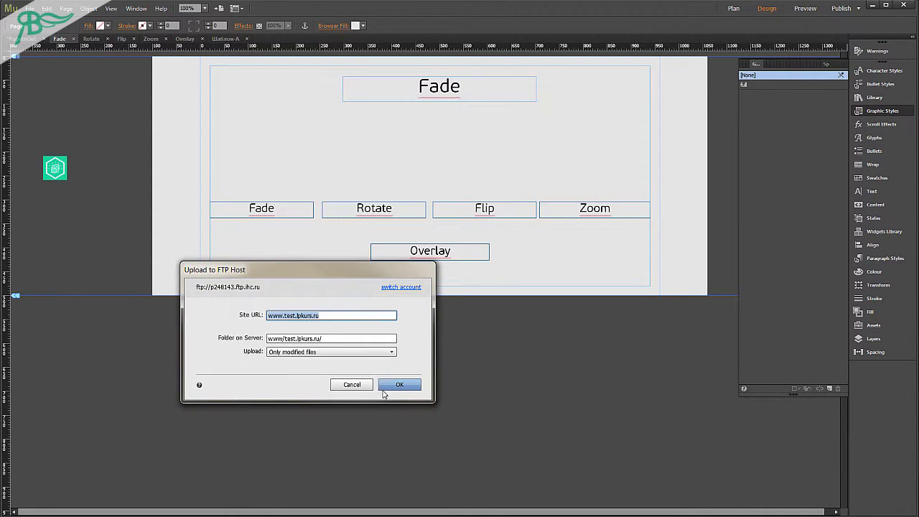
Step: Confirm the Upload to FTP Host dialog to send only the modified files
left_click(400, 385)
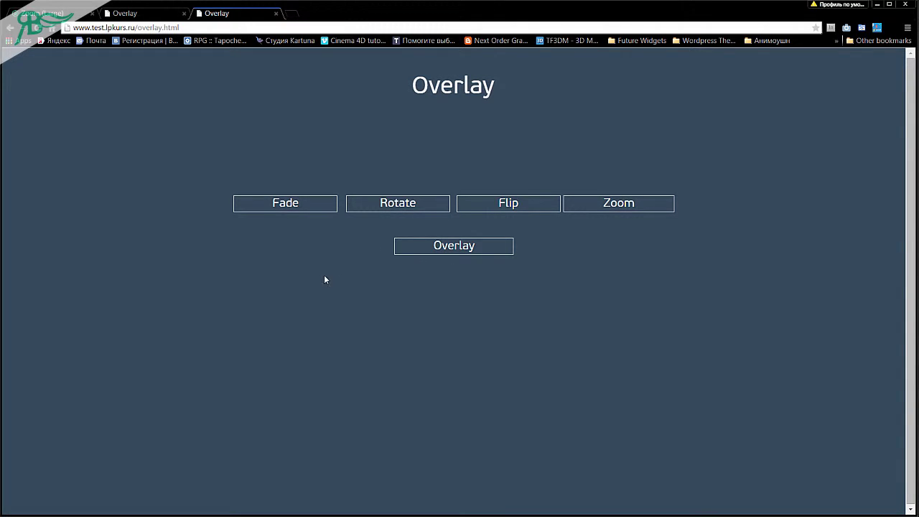
Step: Test the live Zoom, Flip and Fade page transitions in Chrome, then return to Muse
left_click(8, 28)
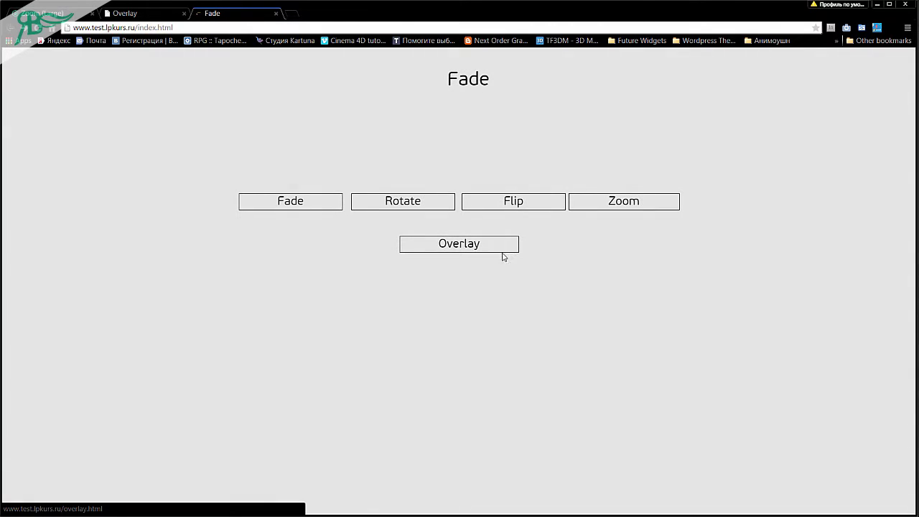
left_click(609, 201)
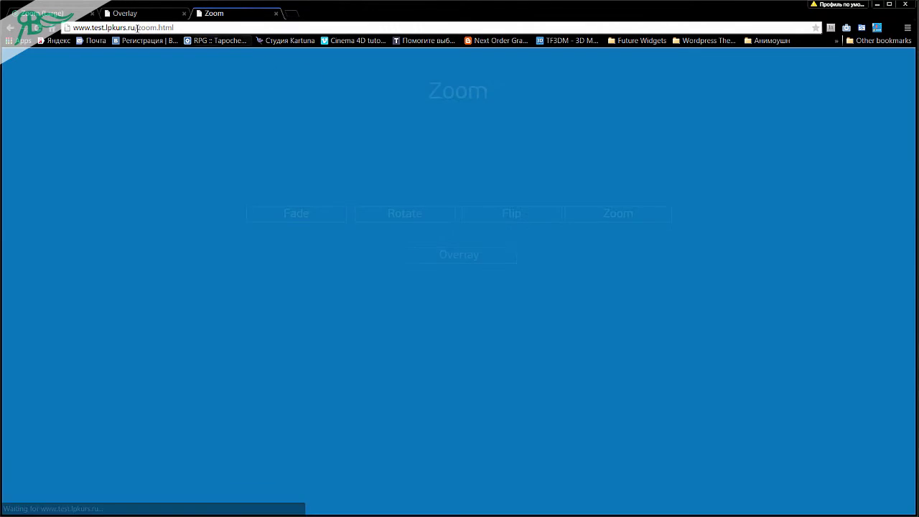
left_click(8, 27)
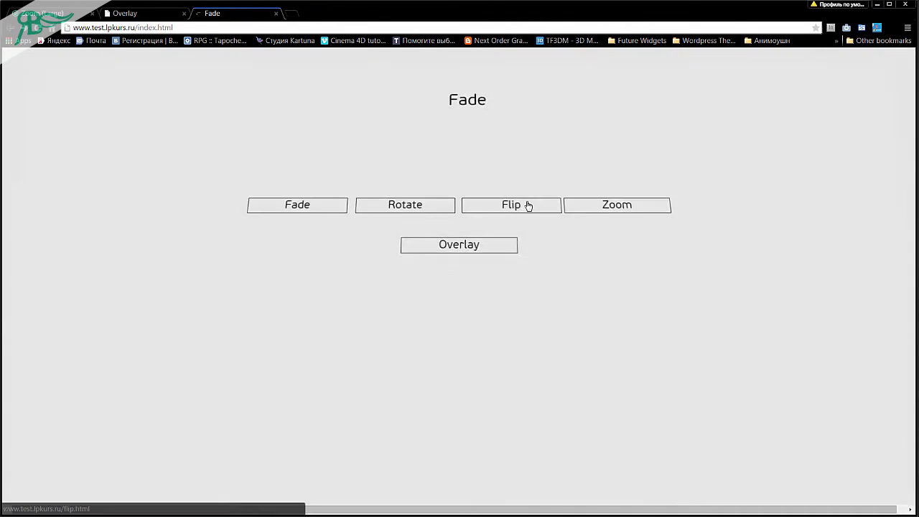
left_click(527, 206)
key("alt+Left")
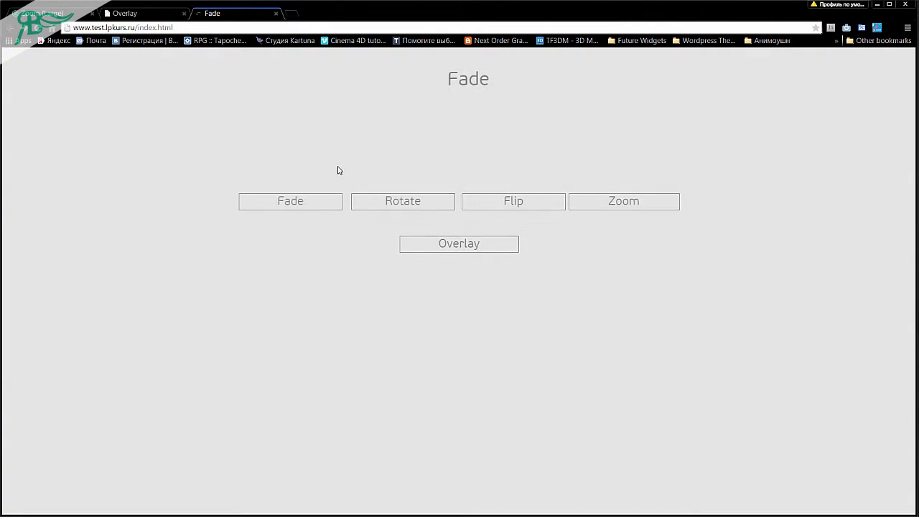
left_click(281, 202)
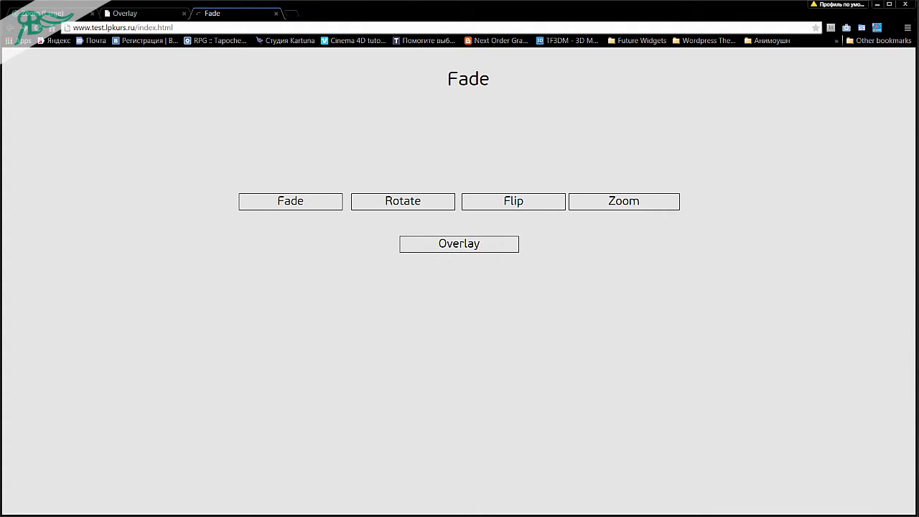
key("alt+Tab")
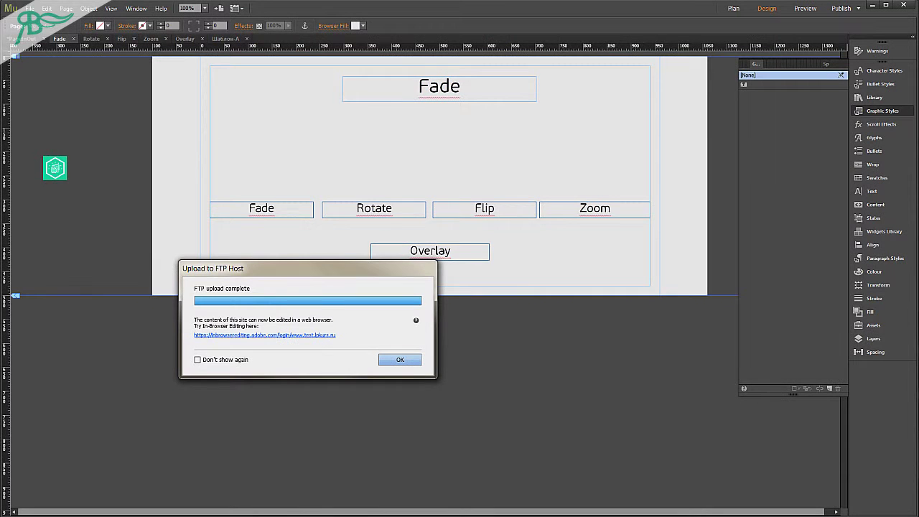
Step: Dismiss the FTP upload-complete notice to get back to the Fade page editor
left_click(406, 357)
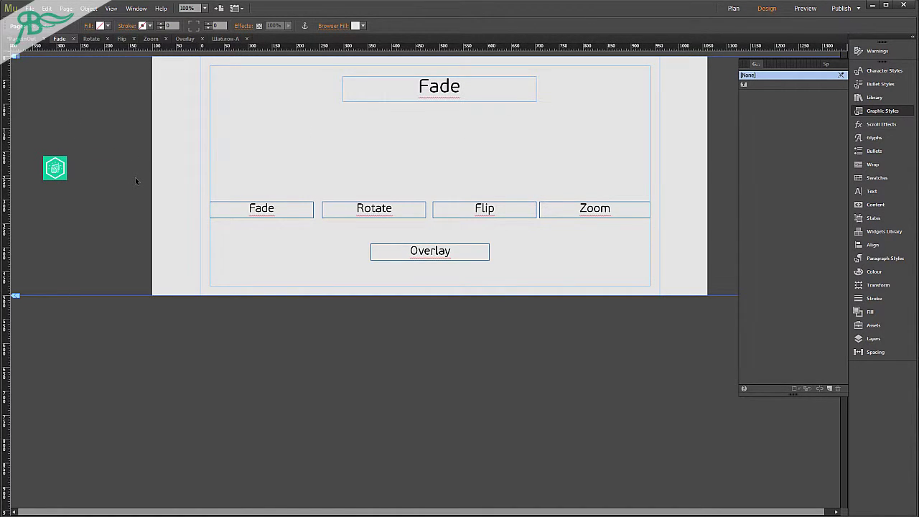
Step: Switch to Plan view to see the five pages and the Шаблон-А master
left_click(733, 8)
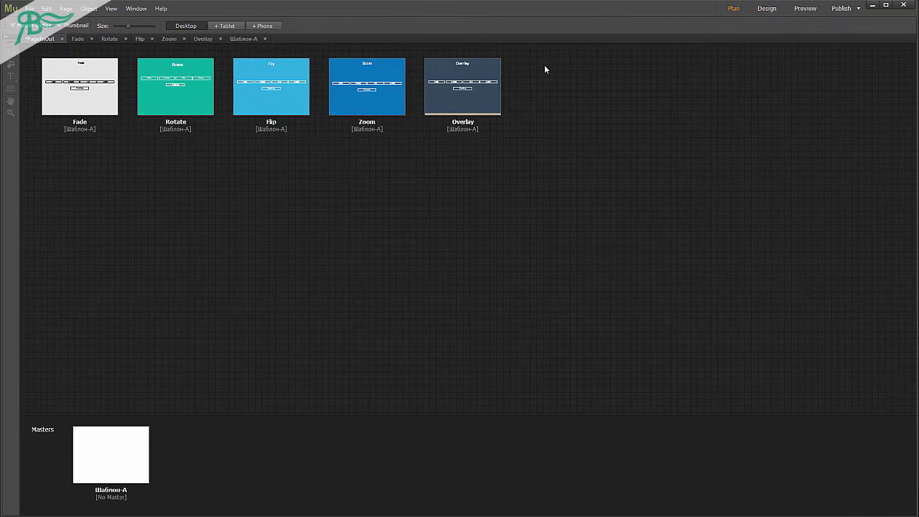
Step: Move the PageInOut widget from the Fade page to the pasteboard of master Шаблон-А
double_click(90, 106)
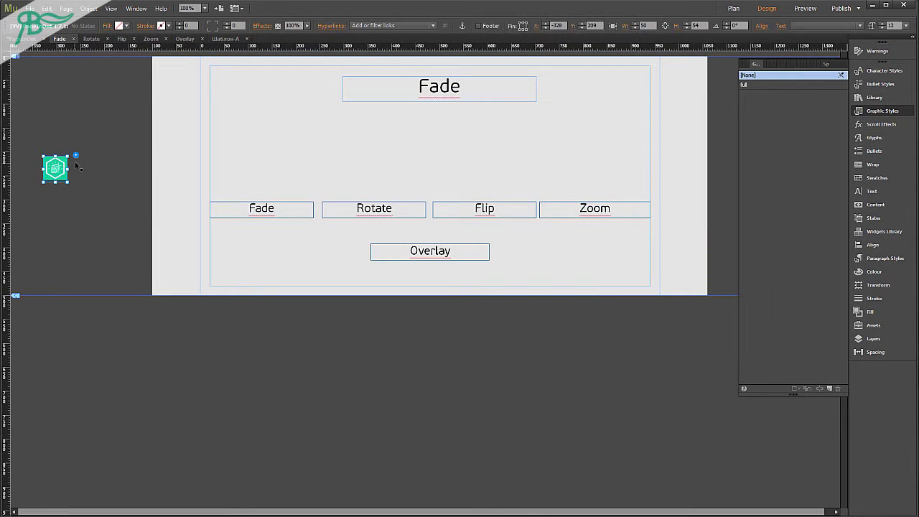
key("Delete")
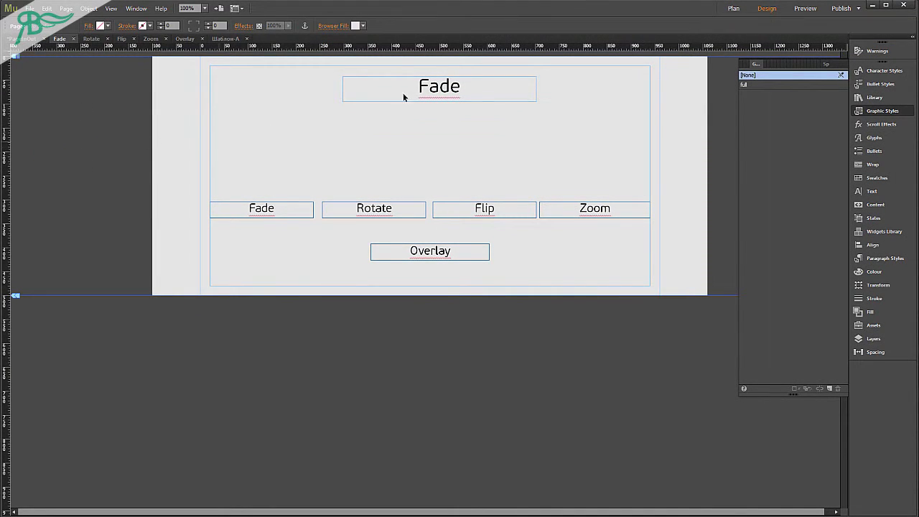
left_click(733, 8)
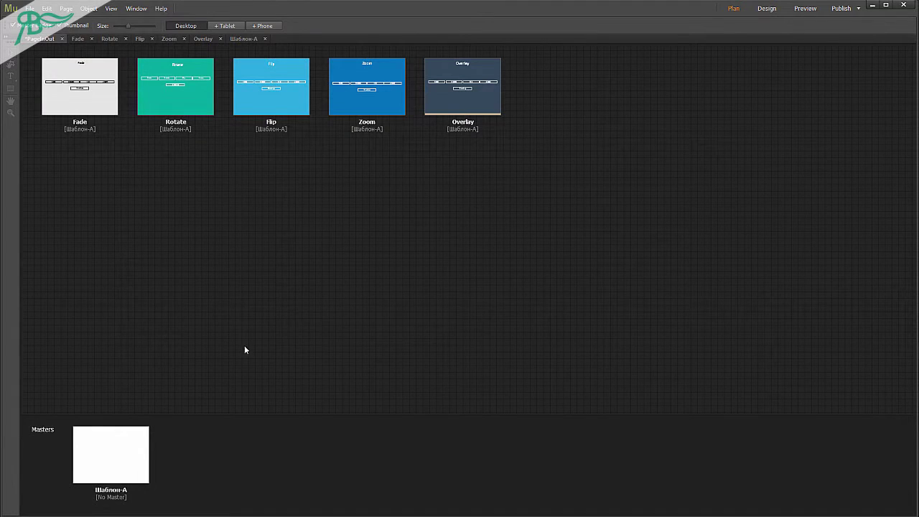
double_click(113, 449)
key("ctrl+v")
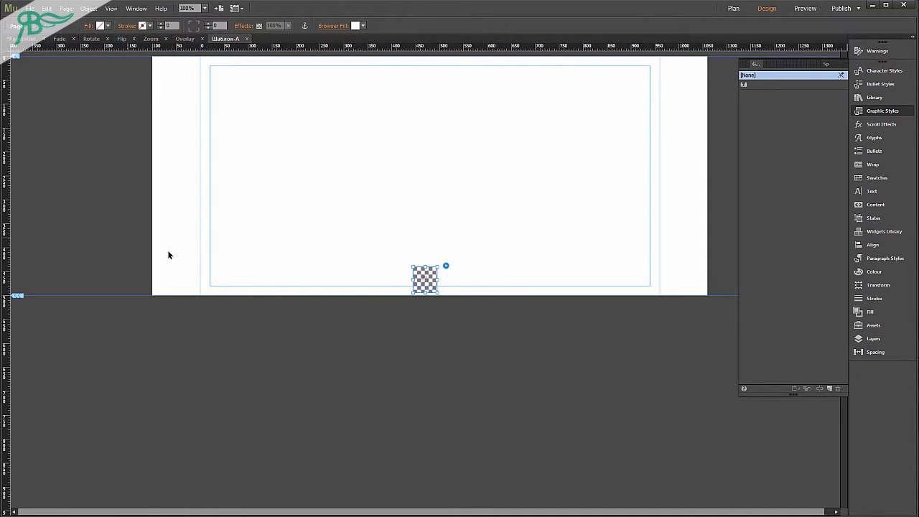
left_click_drag(423, 278, 47, 174)
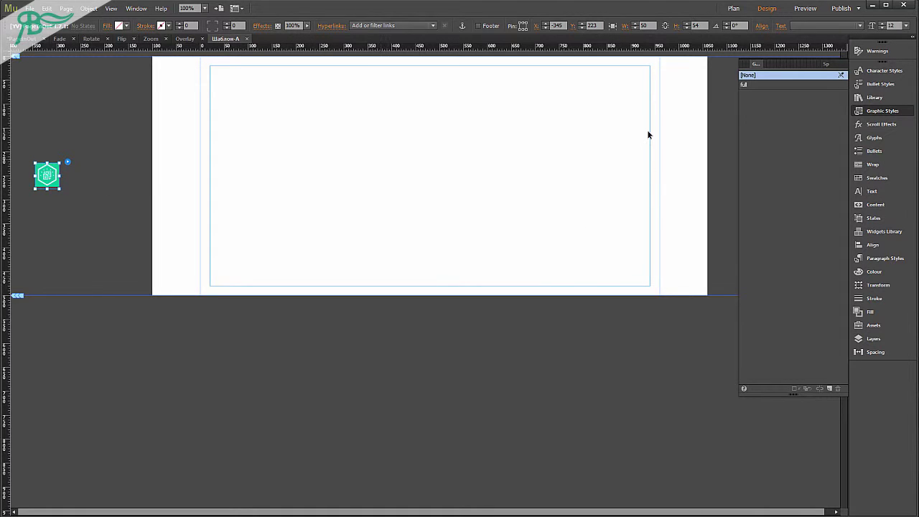
Step: Set the widget's page disappearance effect to Rotate simple
left_click(69, 163)
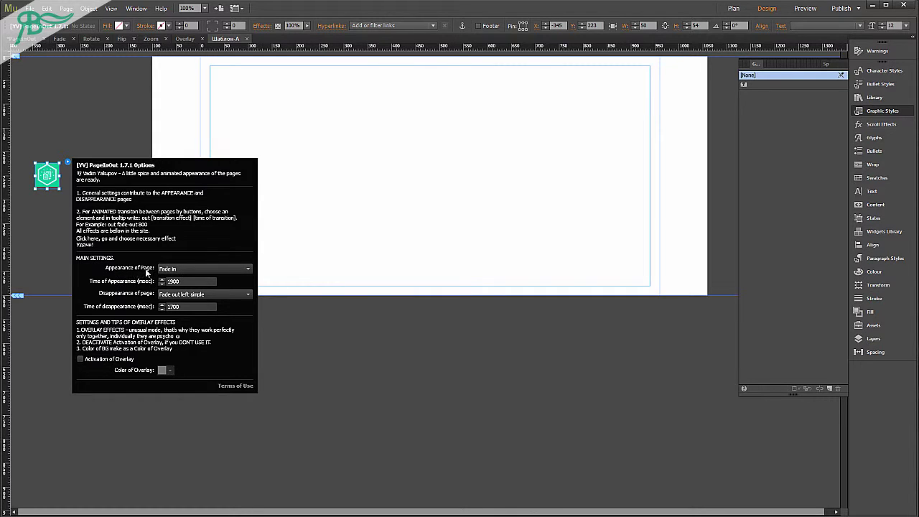
left_click(178, 268)
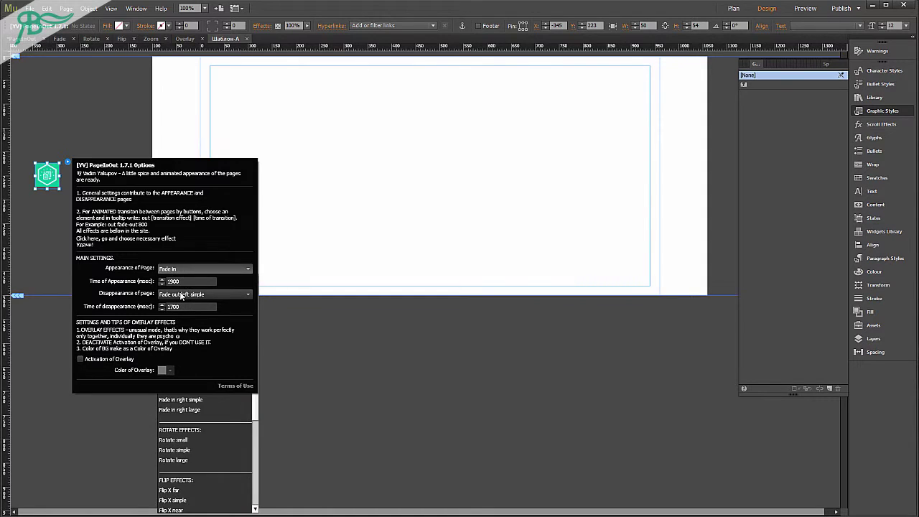
left_click(183, 294)
left_click(183, 294)
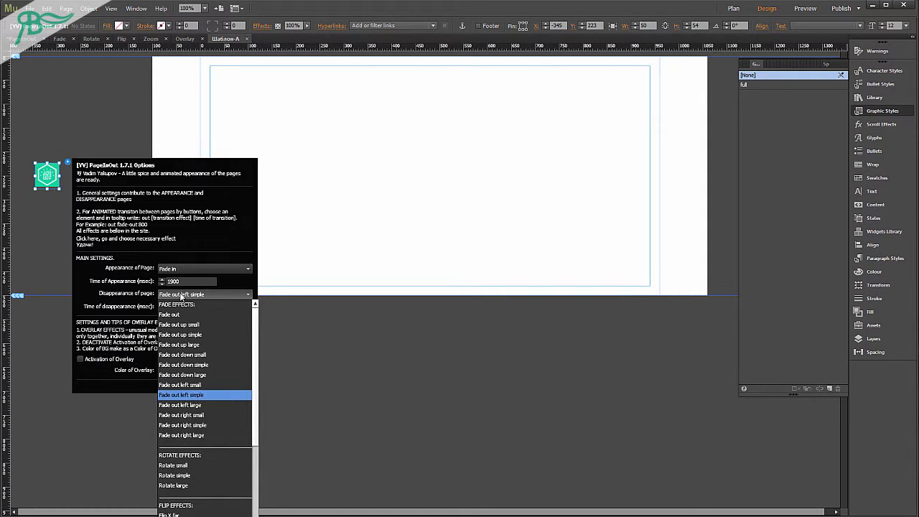
left_click(185, 475)
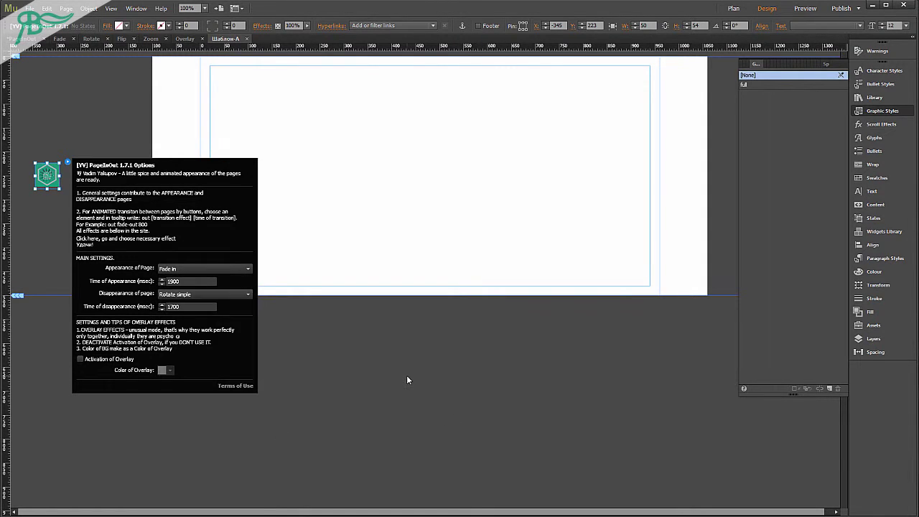
left_click(733, 8)
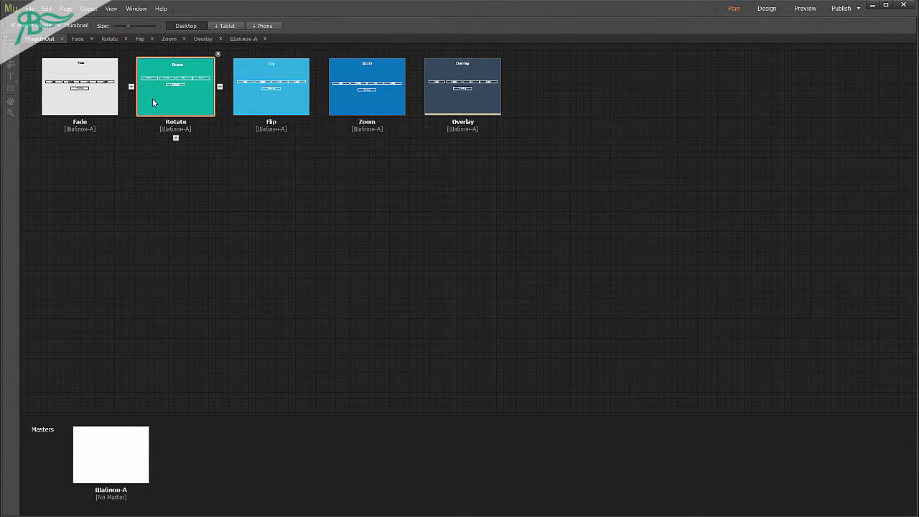
Step: Delete the leftover PageInOut widgets from the Rotate and Flip pages
double_click(169, 103)
left_click(37, 173)
key("Delete")
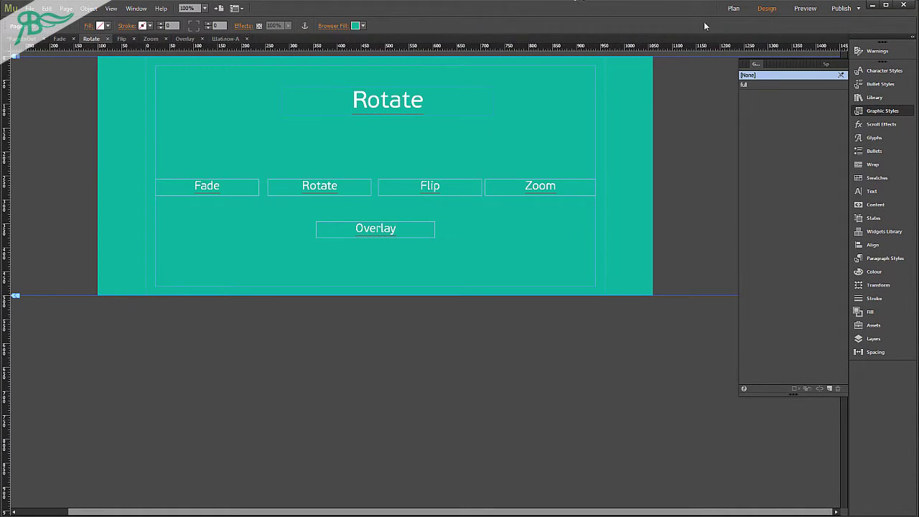
left_click(733, 8)
double_click(279, 90)
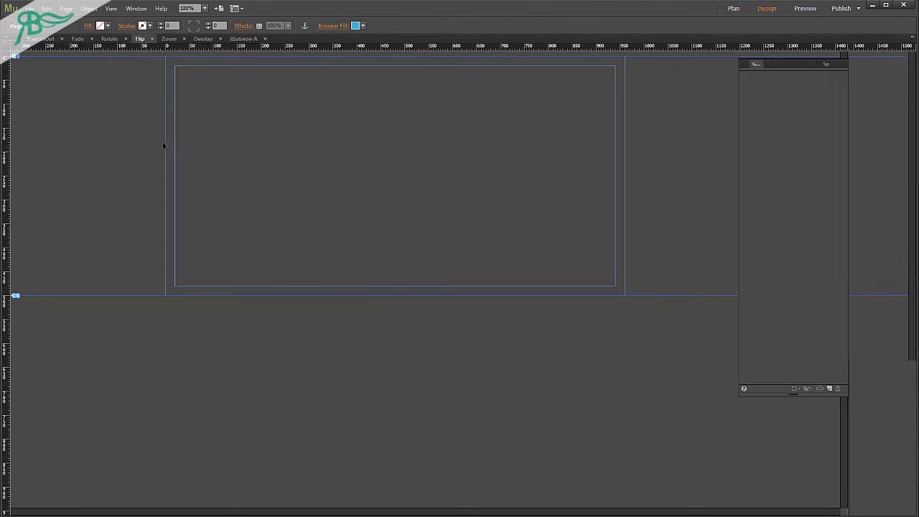
left_click(22, 210)
key("Delete")
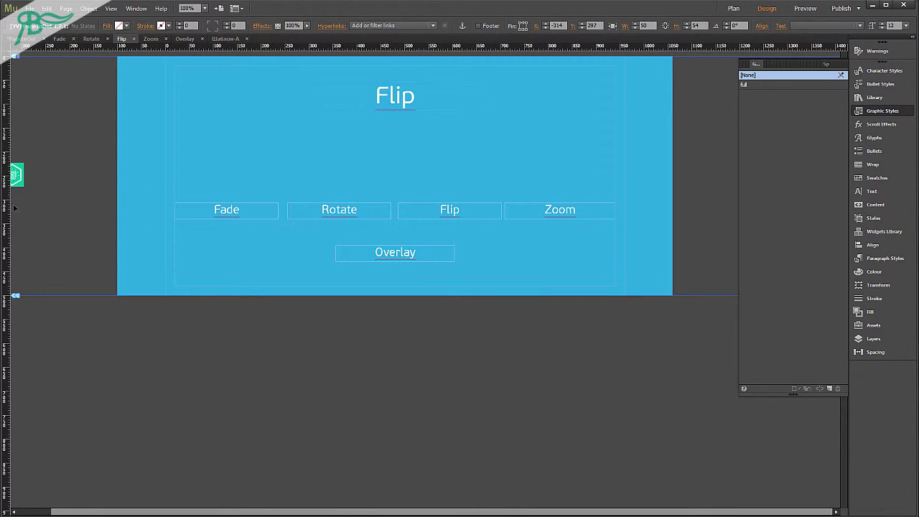
left_click(731, 9)
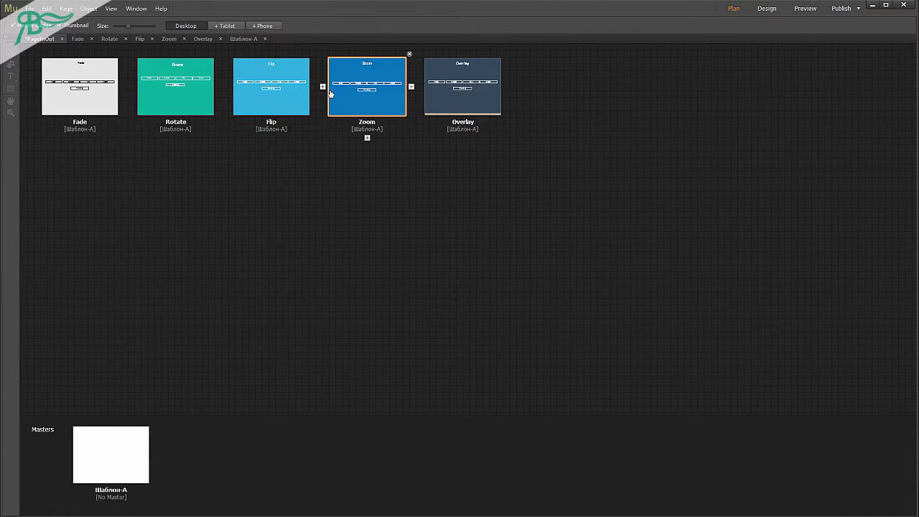
Step: Delete the PageInOut widgets from the Zoom and Overlay pages
double_click(342, 90)
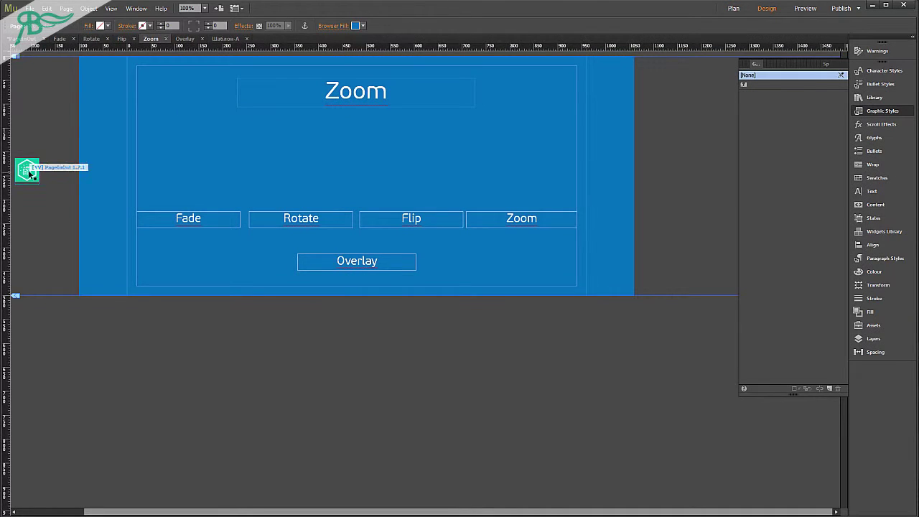
left_click(25, 170)
key("Delete")
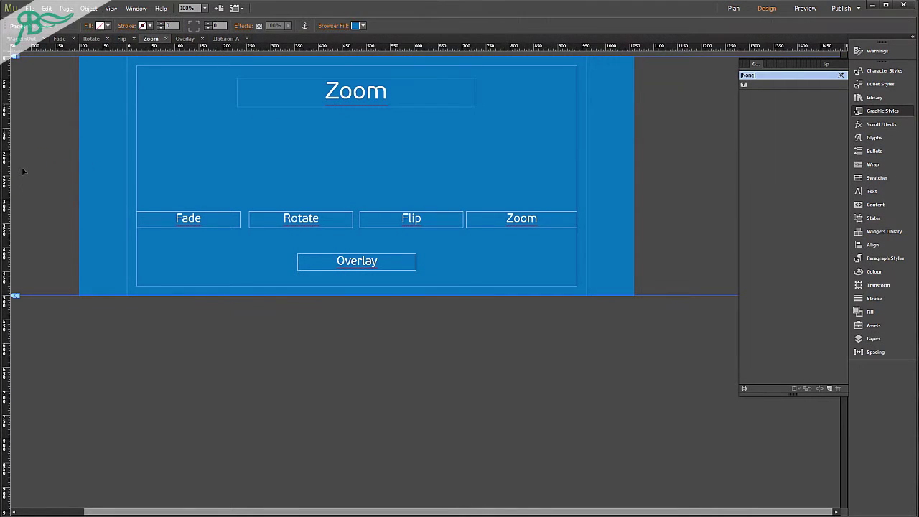
left_click(734, 9)
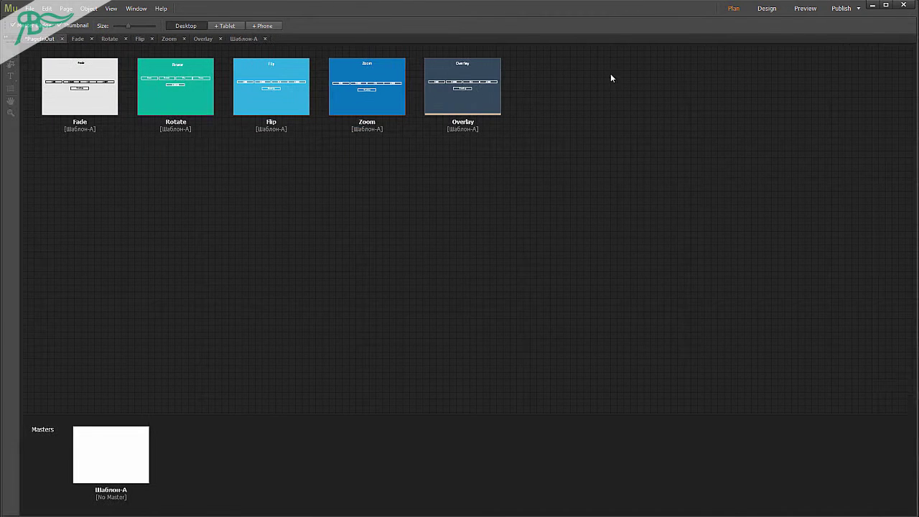
double_click(461, 84)
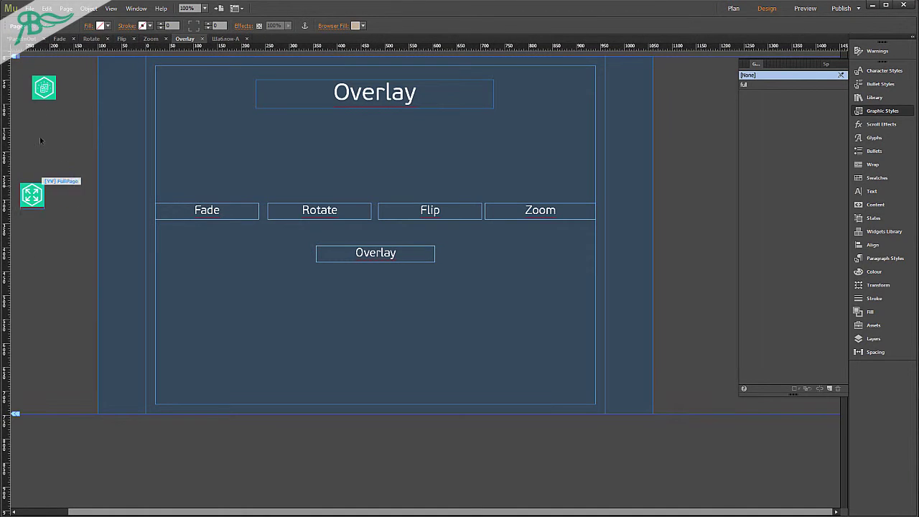
left_click(51, 92)
key("Delete")
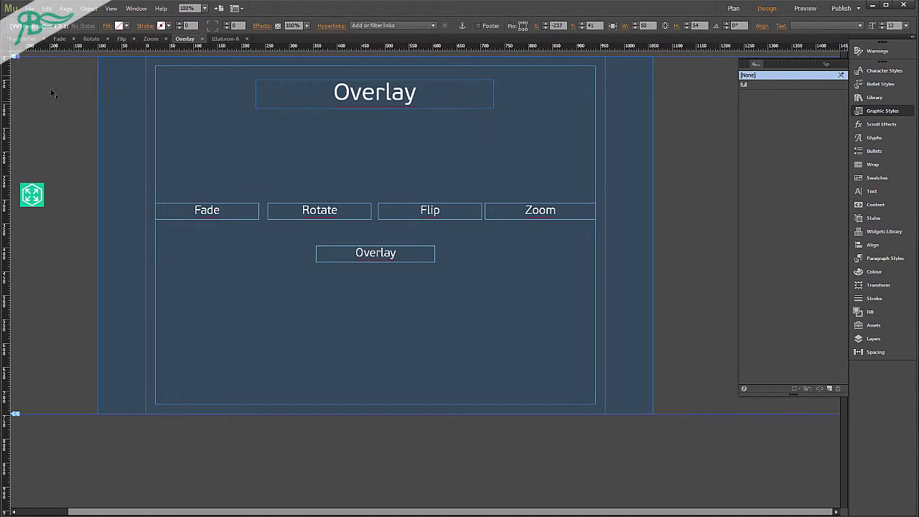
left_click(733, 9)
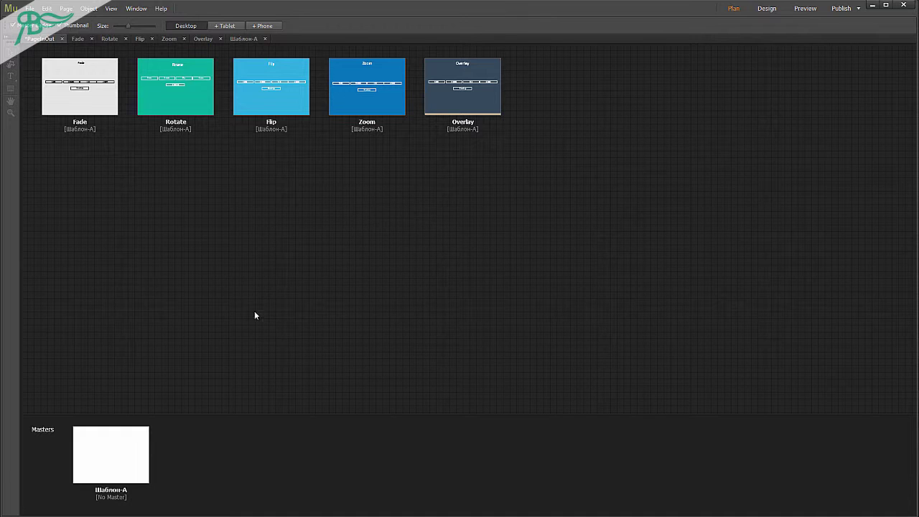
Step: Check which master the Rotate, Flip, Zoom and Overlay pages use via their context menus
right_click(174, 82)
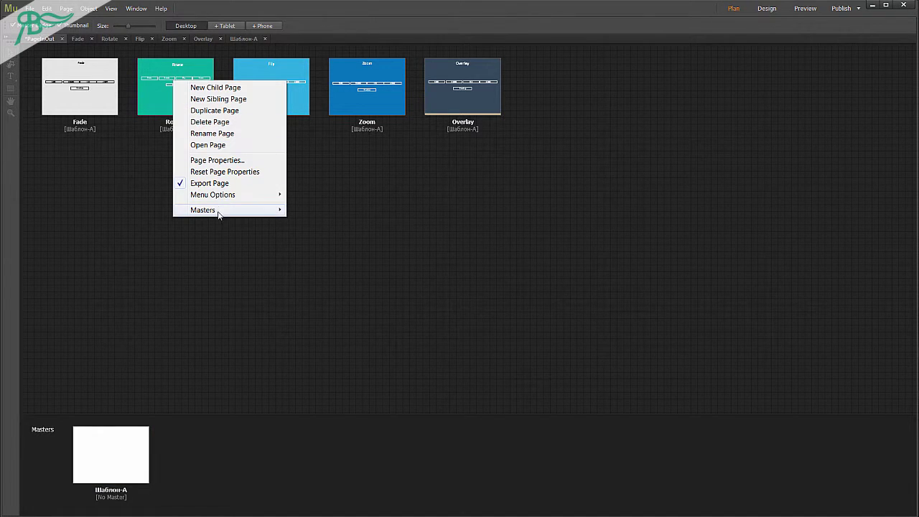
left_click(314, 129)
right_click(263, 85)
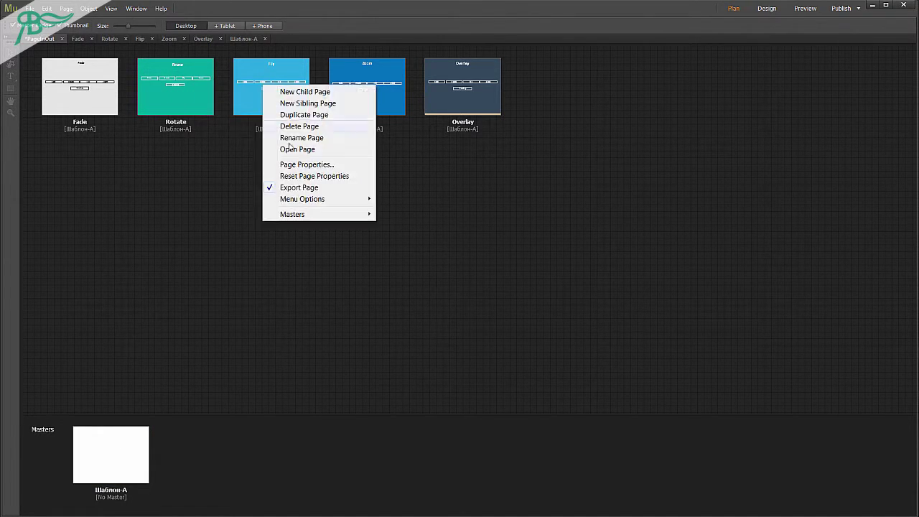
left_click(508, 184)
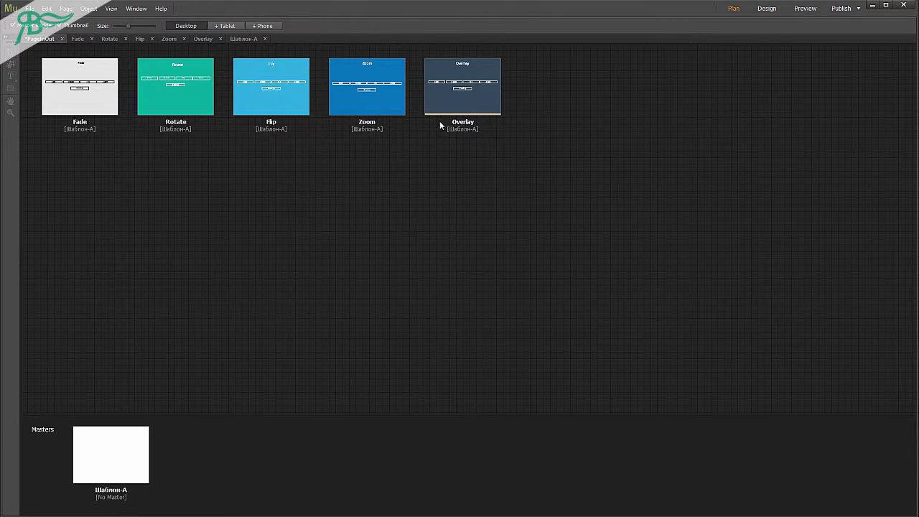
right_click(364, 76)
key("Escape")
right_click(477, 97)
key("Escape")
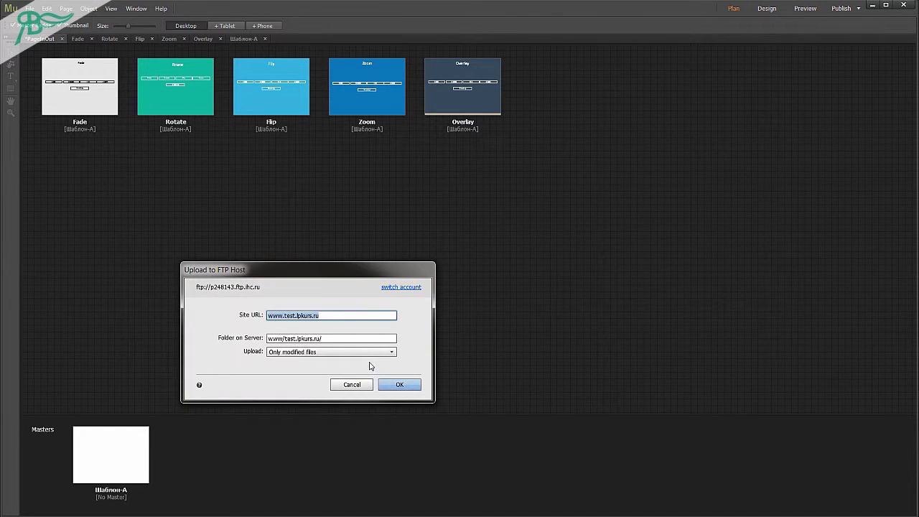
Step: Confirm the Upload to FTP Host dialog to publish the changed files to test.lpkurs.ru
left_click(400, 385)
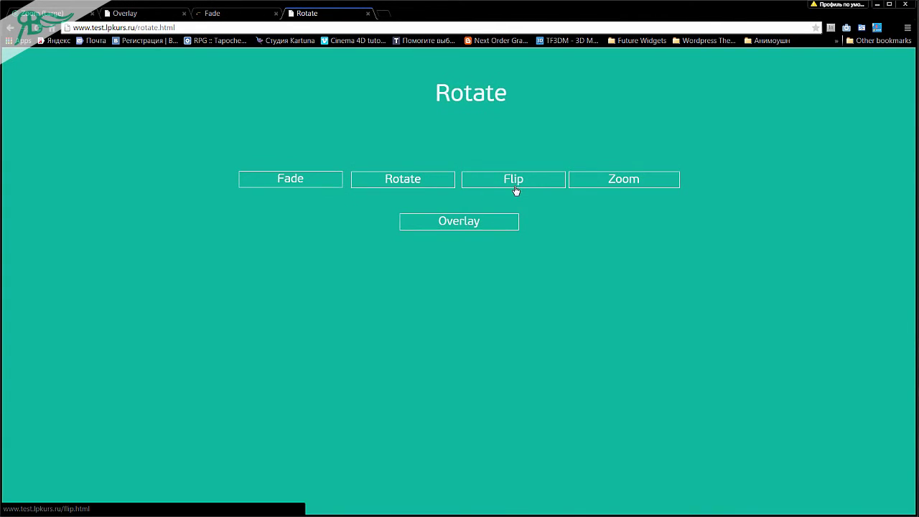
Step: Test the live Flip, Zoom and Overlay page transitions in Chrome, then return to Muse
left_click(438, 176)
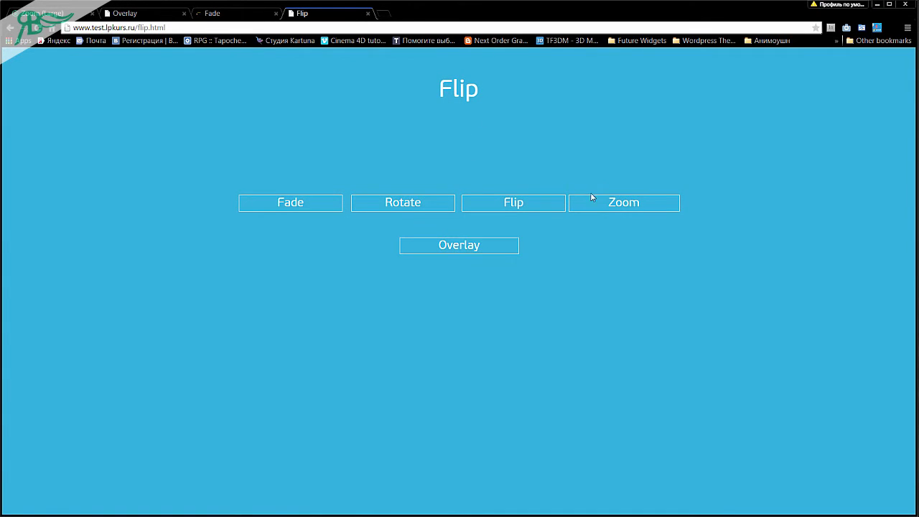
left_click(610, 204)
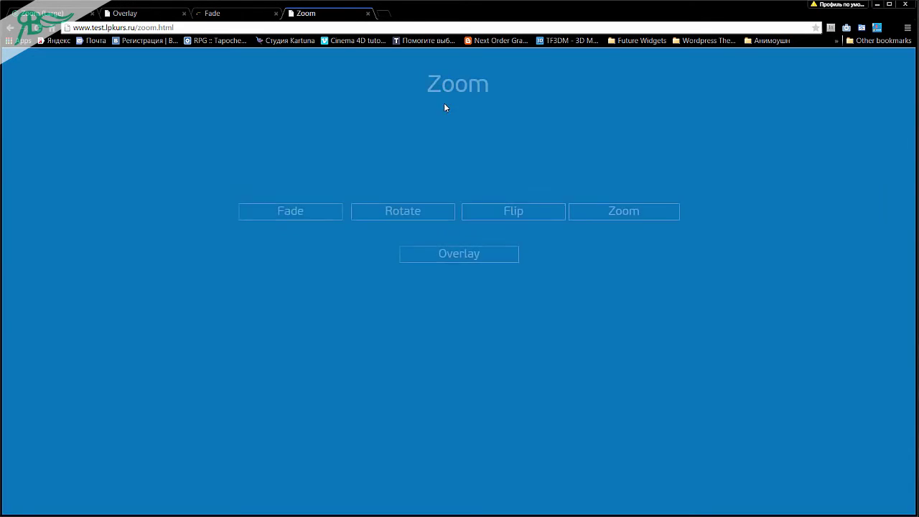
left_click(473, 255)
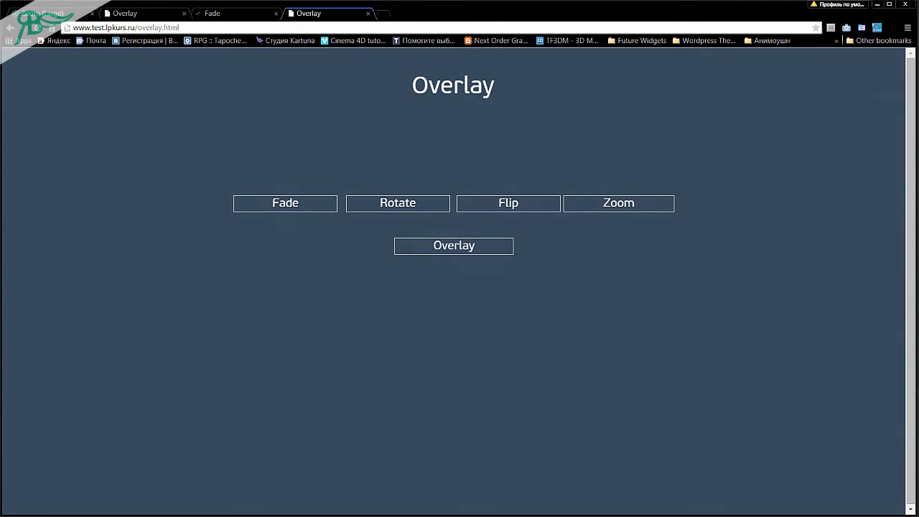
key("alt+Tab")
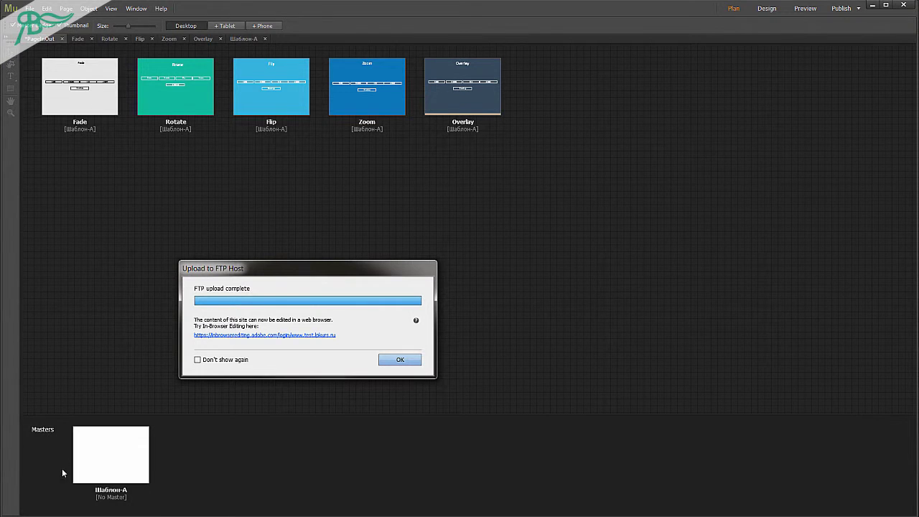
Step: Rename master Шаблон-А to 'Master Page'
left_click(125, 487)
double_click(115, 491)
type("Mas")
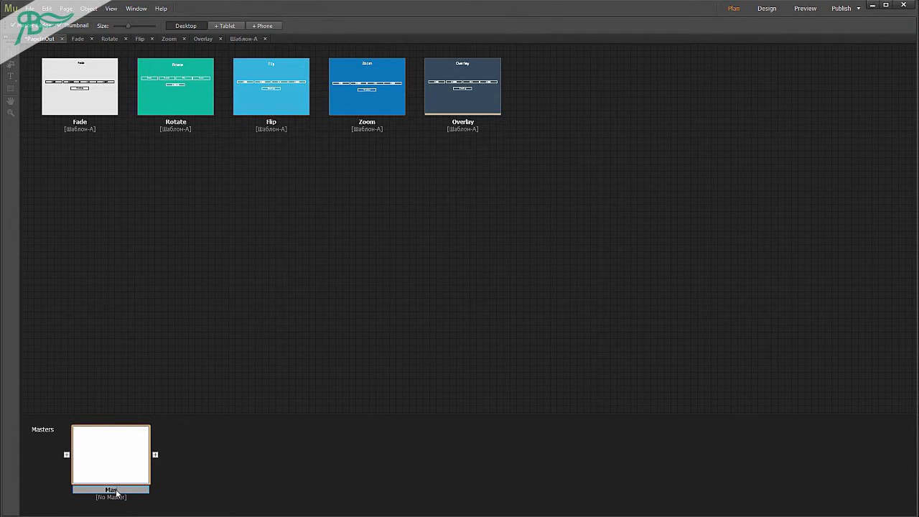
type("ter Page")
key("Return")
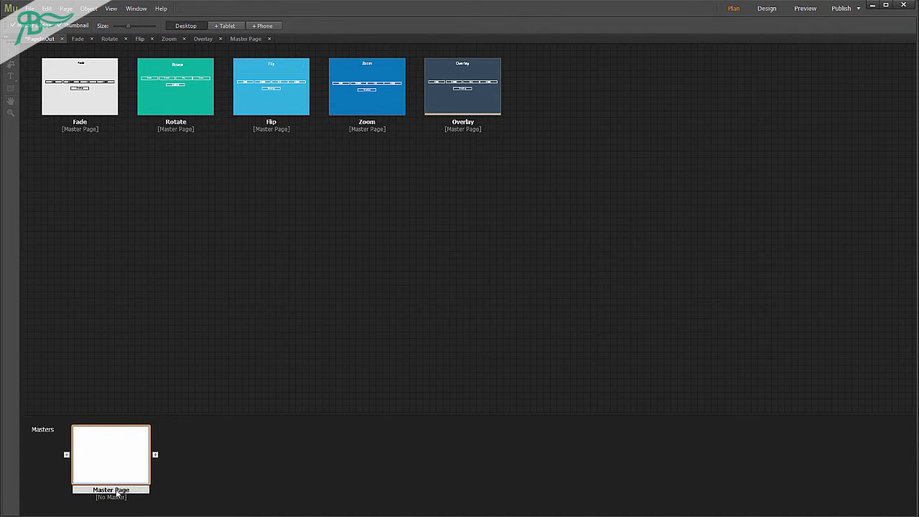
left_click(27, 510)
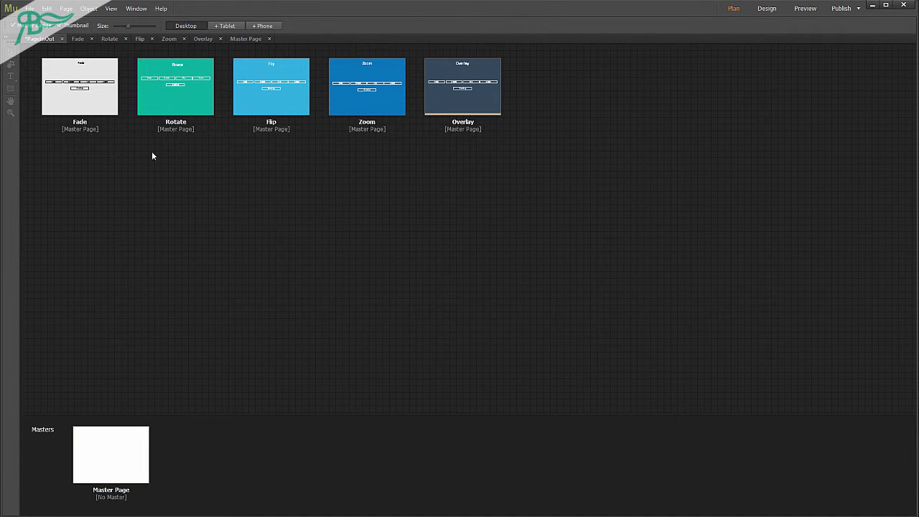
Step: Review the master's PageInOut settings: Fade in appearance, Rotate simple exit
double_click(113, 441)
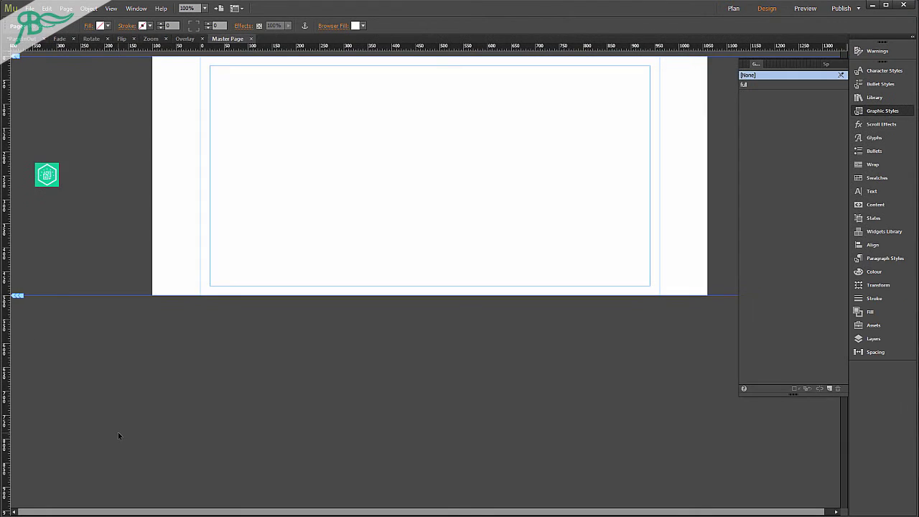
left_click(49, 174)
left_click(69, 161)
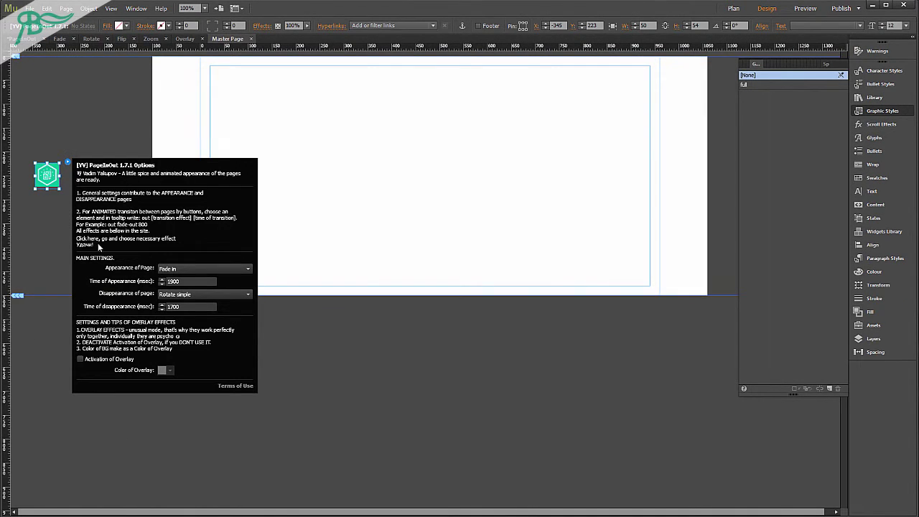
left_click(234, 387)
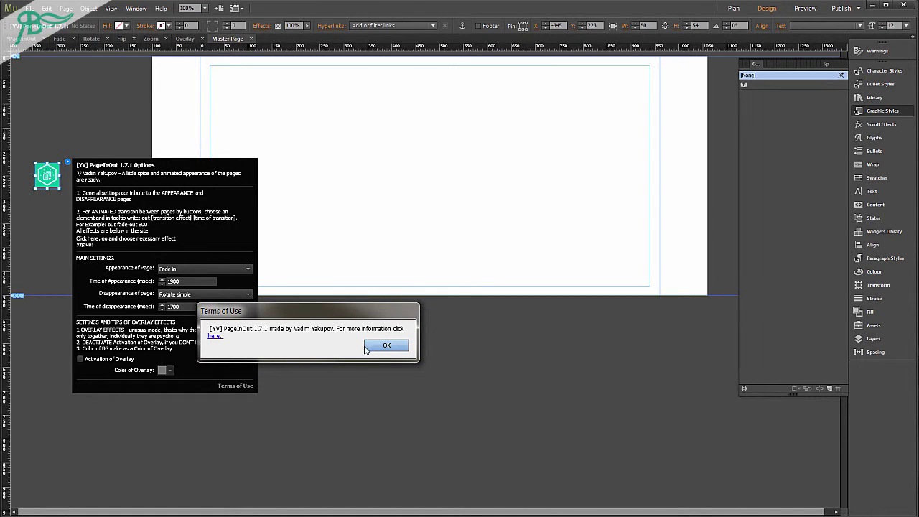
key("Return")
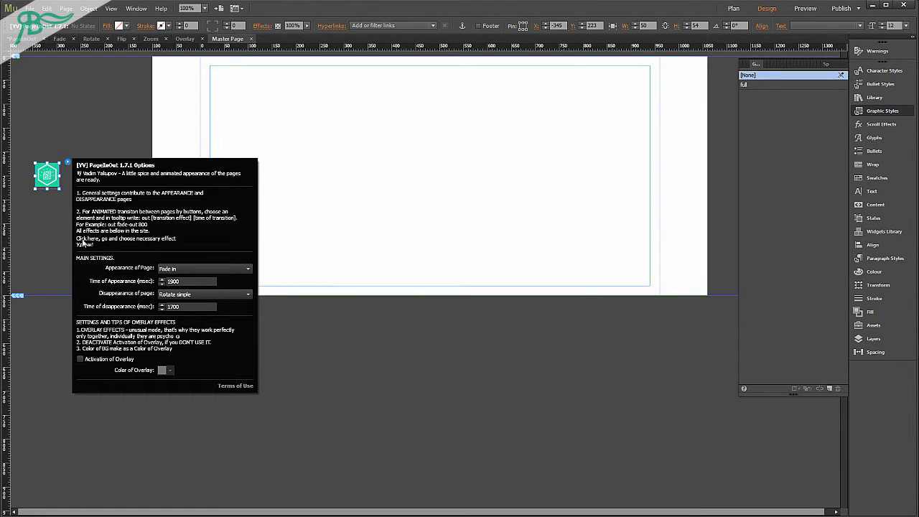
left_click(322, 343)
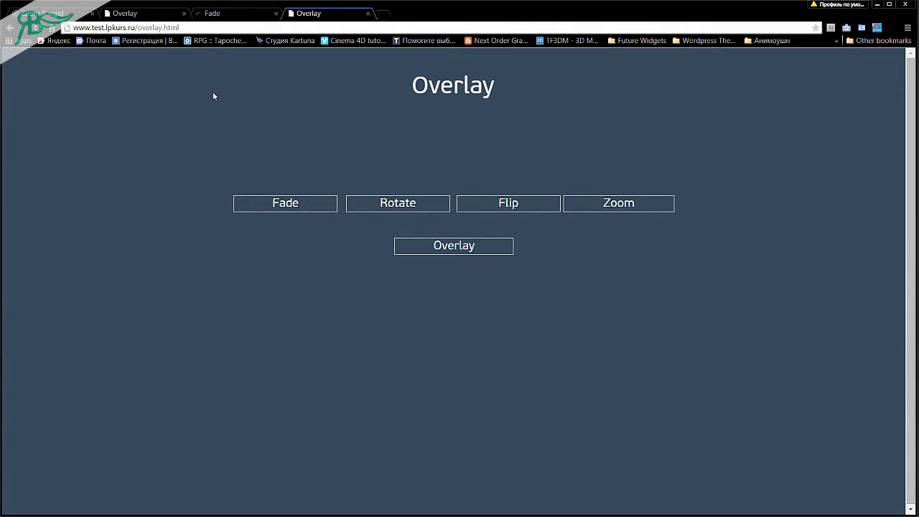
left_click(70, 14)
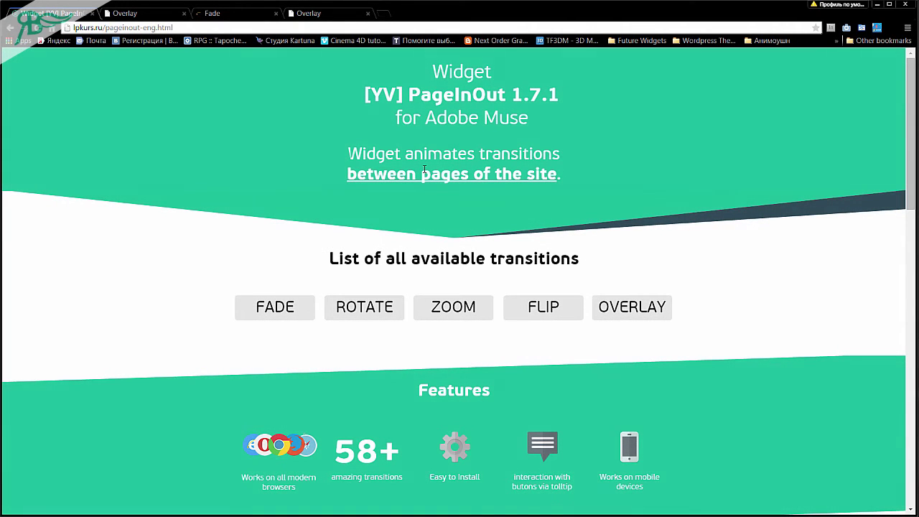
Step: Highlight the header words about page transitions on the PageInOut home page
left_click_drag(422, 174, 450, 170)
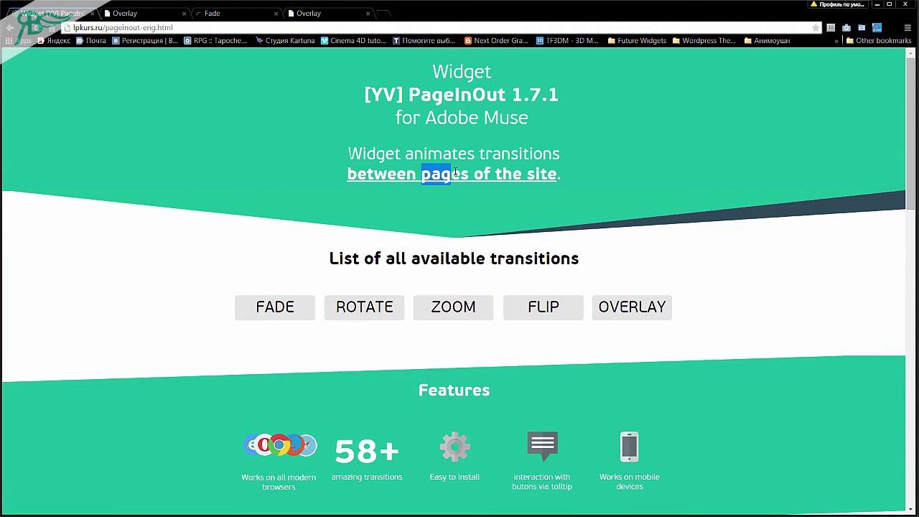